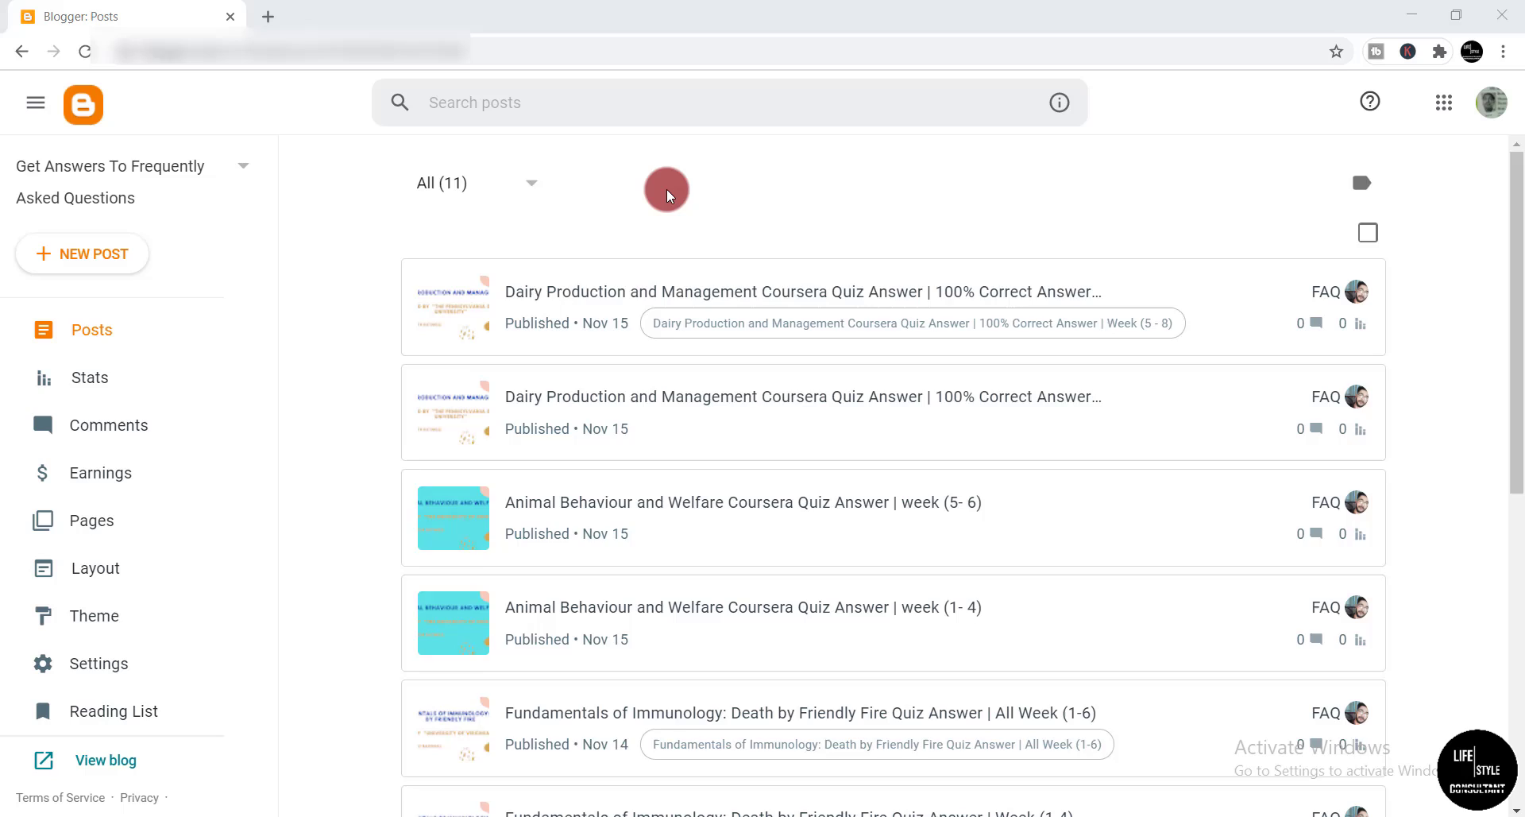
- Open the blog's settings and review the custom domain and redirect domain options under Publishing
scroll(667, 194, "down", 1)
scroll(667, 194, "up", 1)
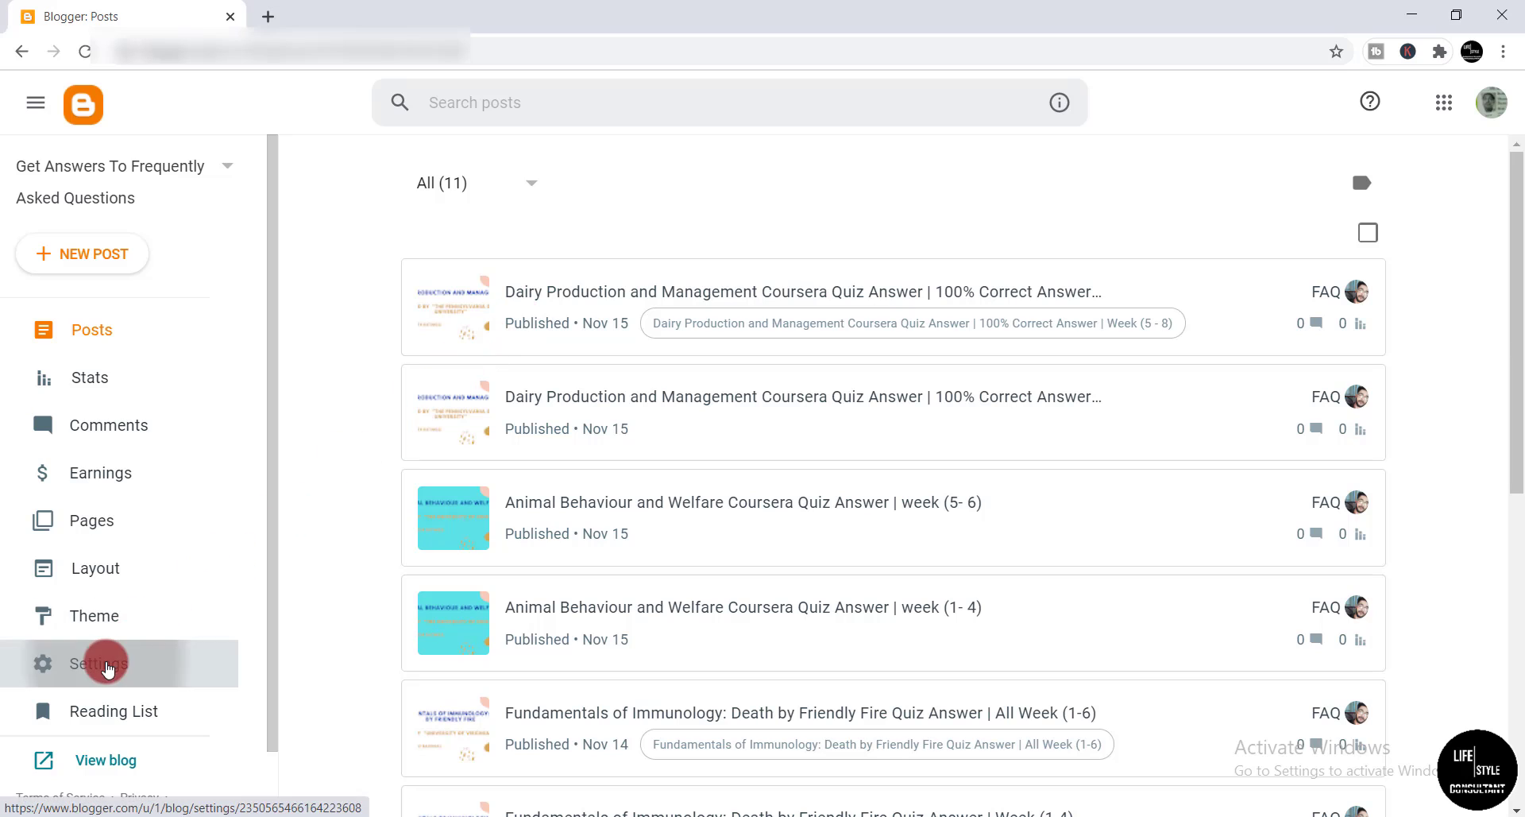
left_click(101, 663)
scroll(682, 248, "down", 5)
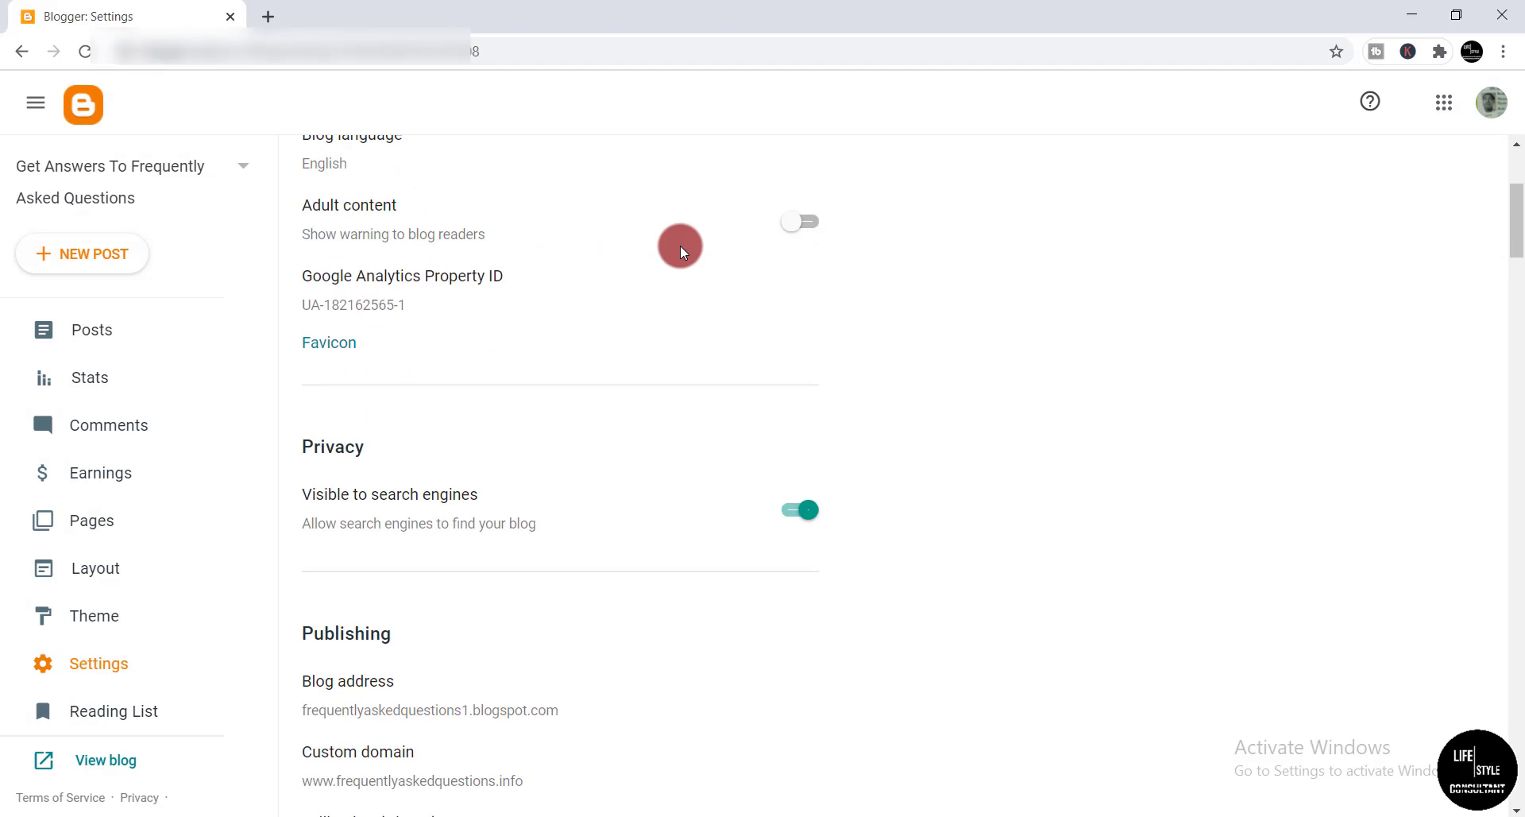
scroll(681, 248, "down", 2)
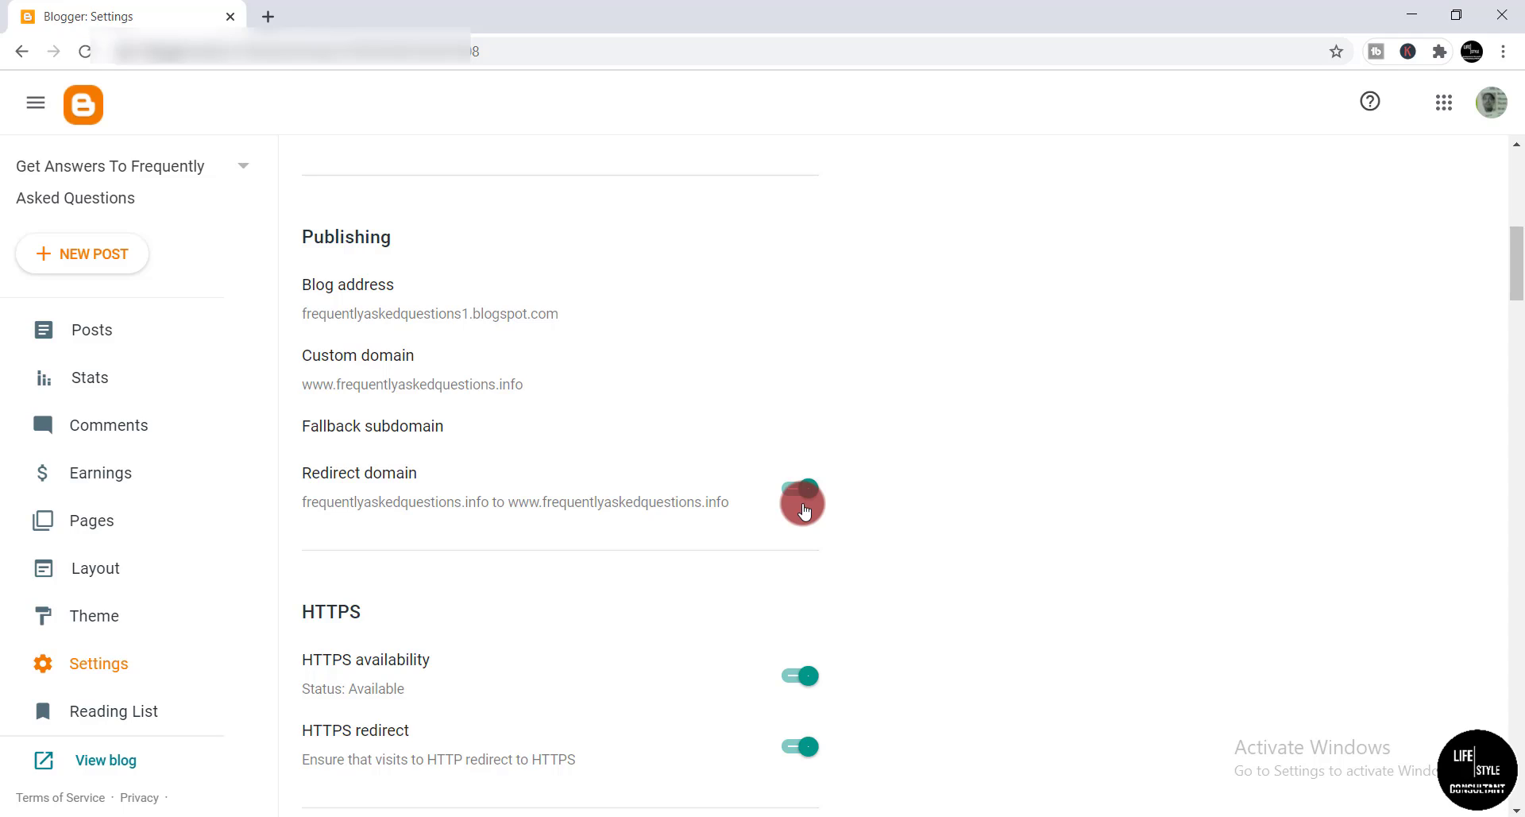
left_click(804, 509)
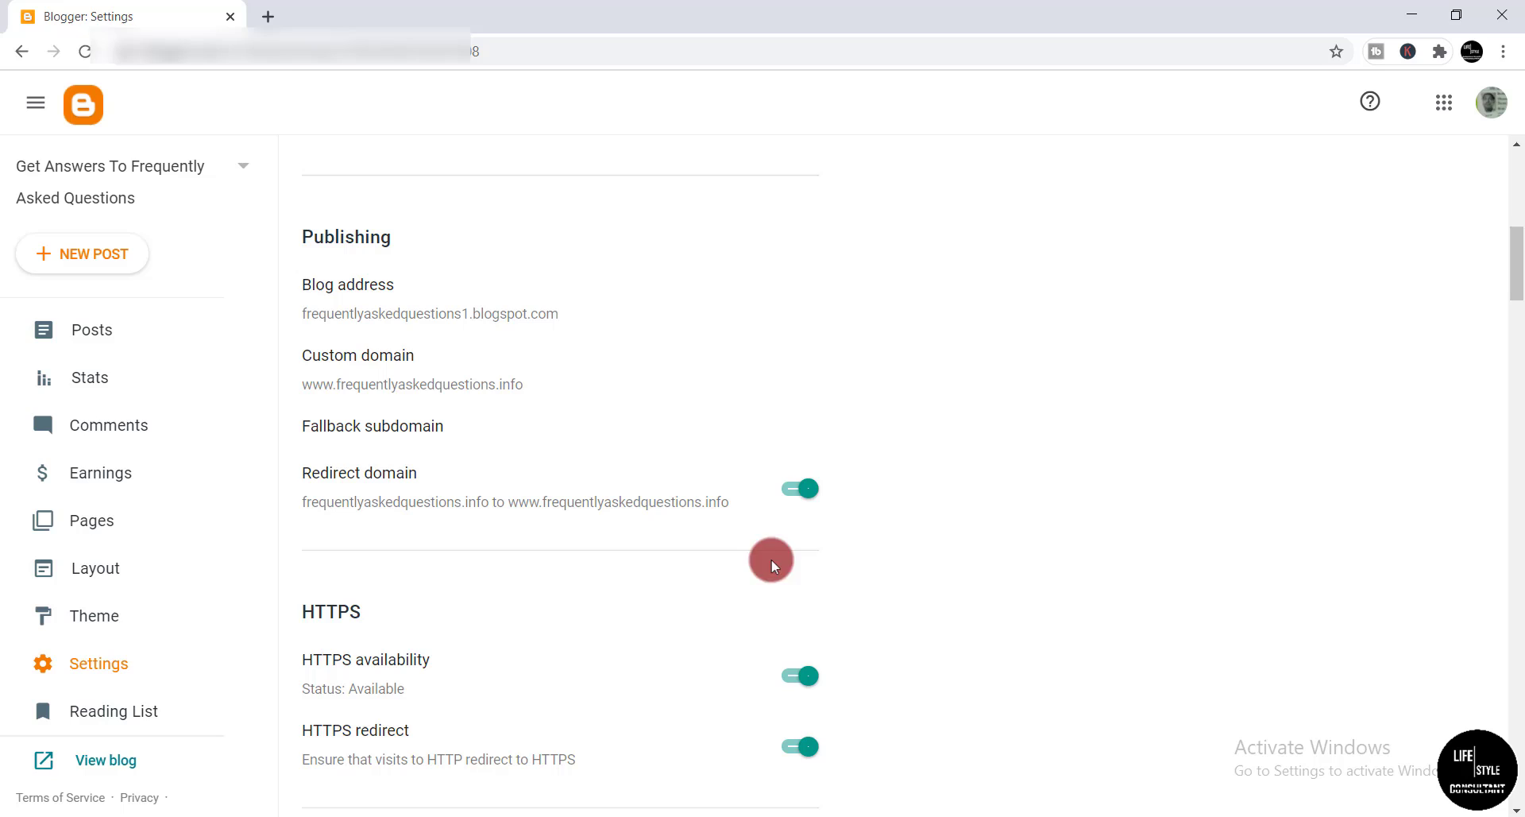
- Switch to Google AdSense and start adding a new site from its Sites page
mouse_move(624, 806)
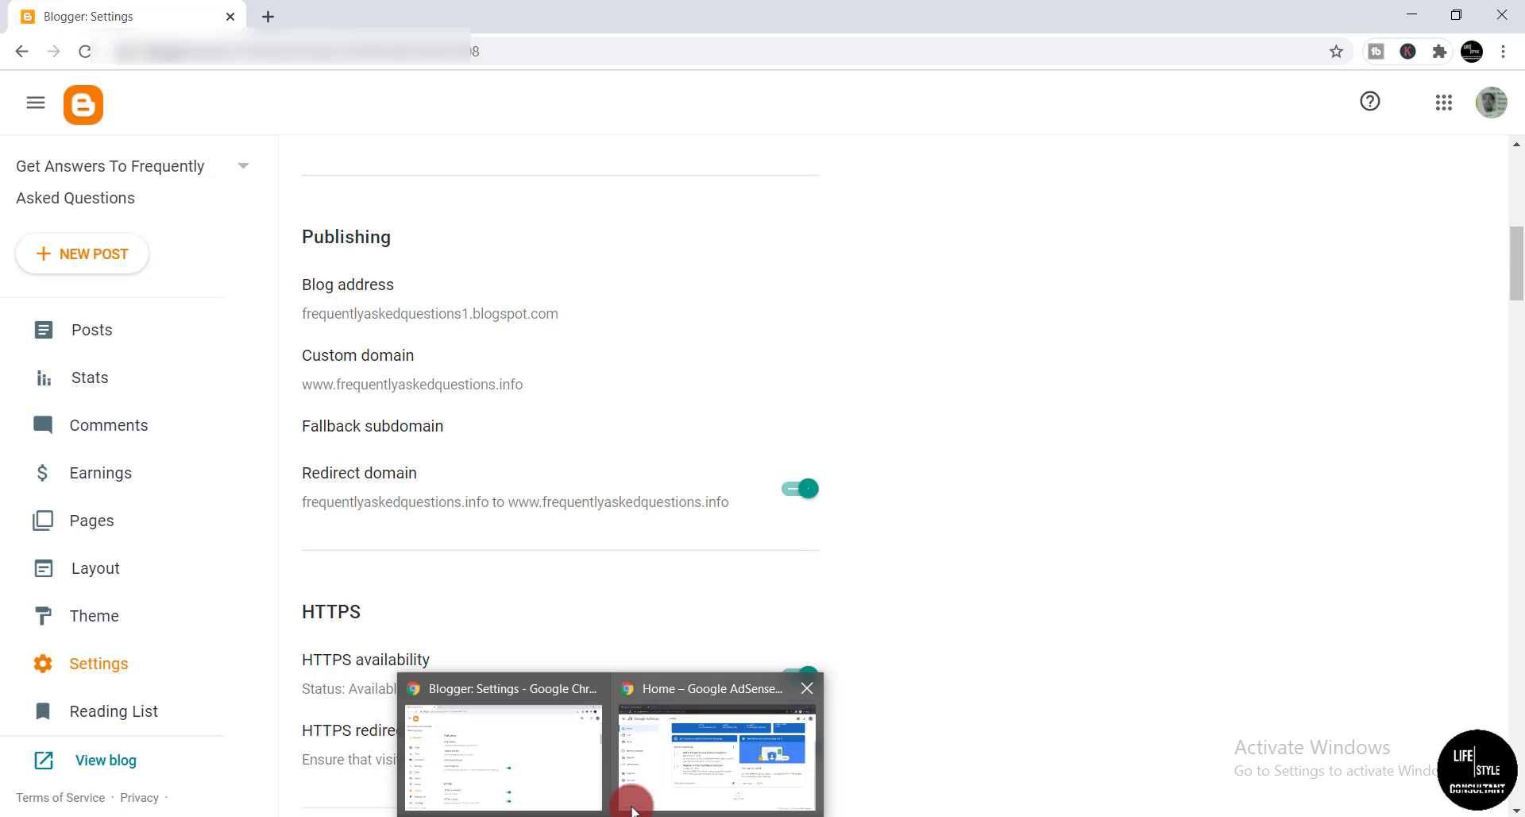
left_click(707, 760)
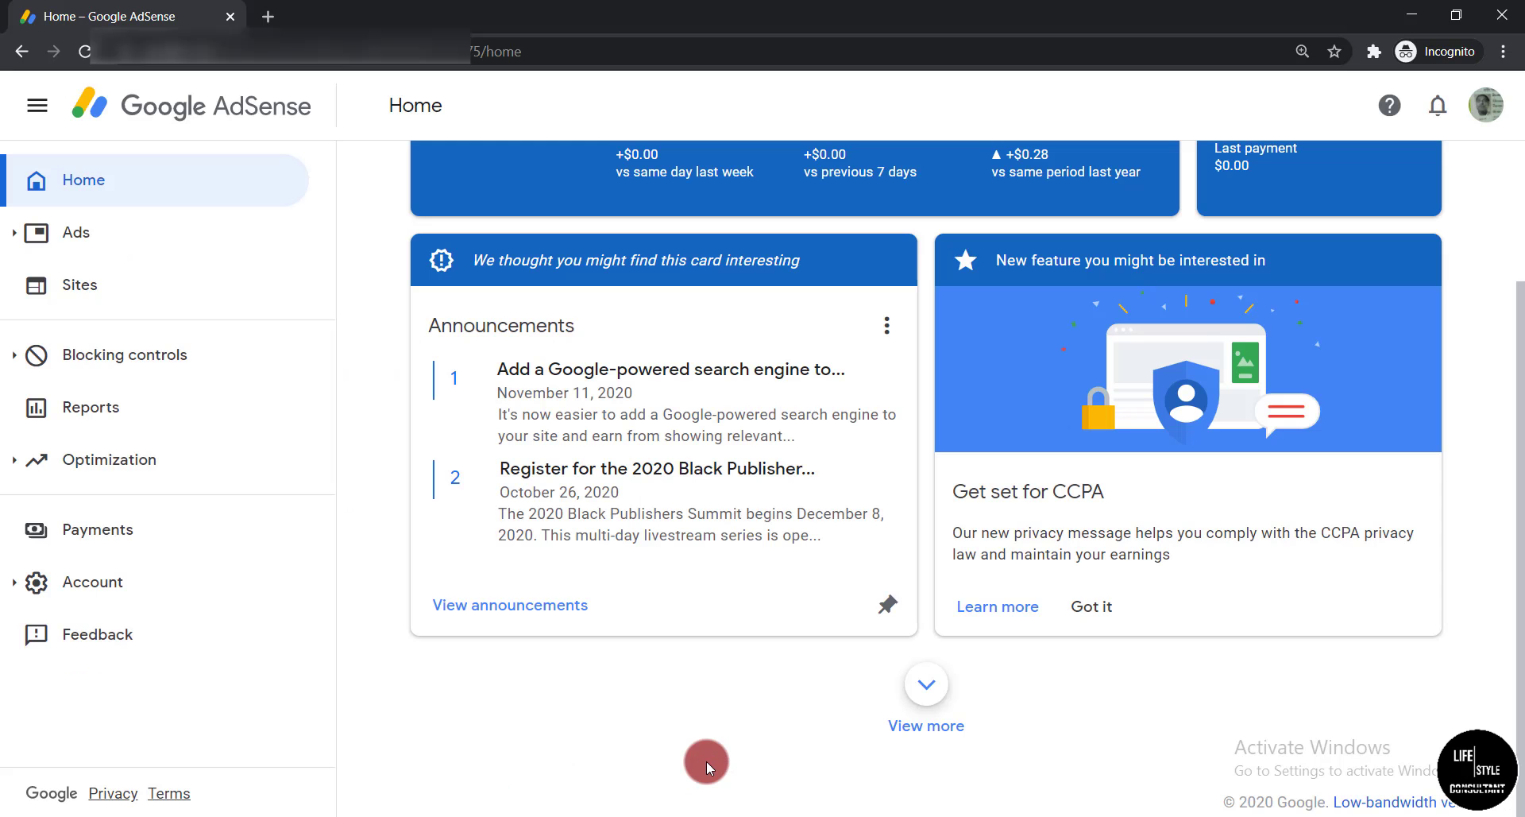
left_click(110, 290)
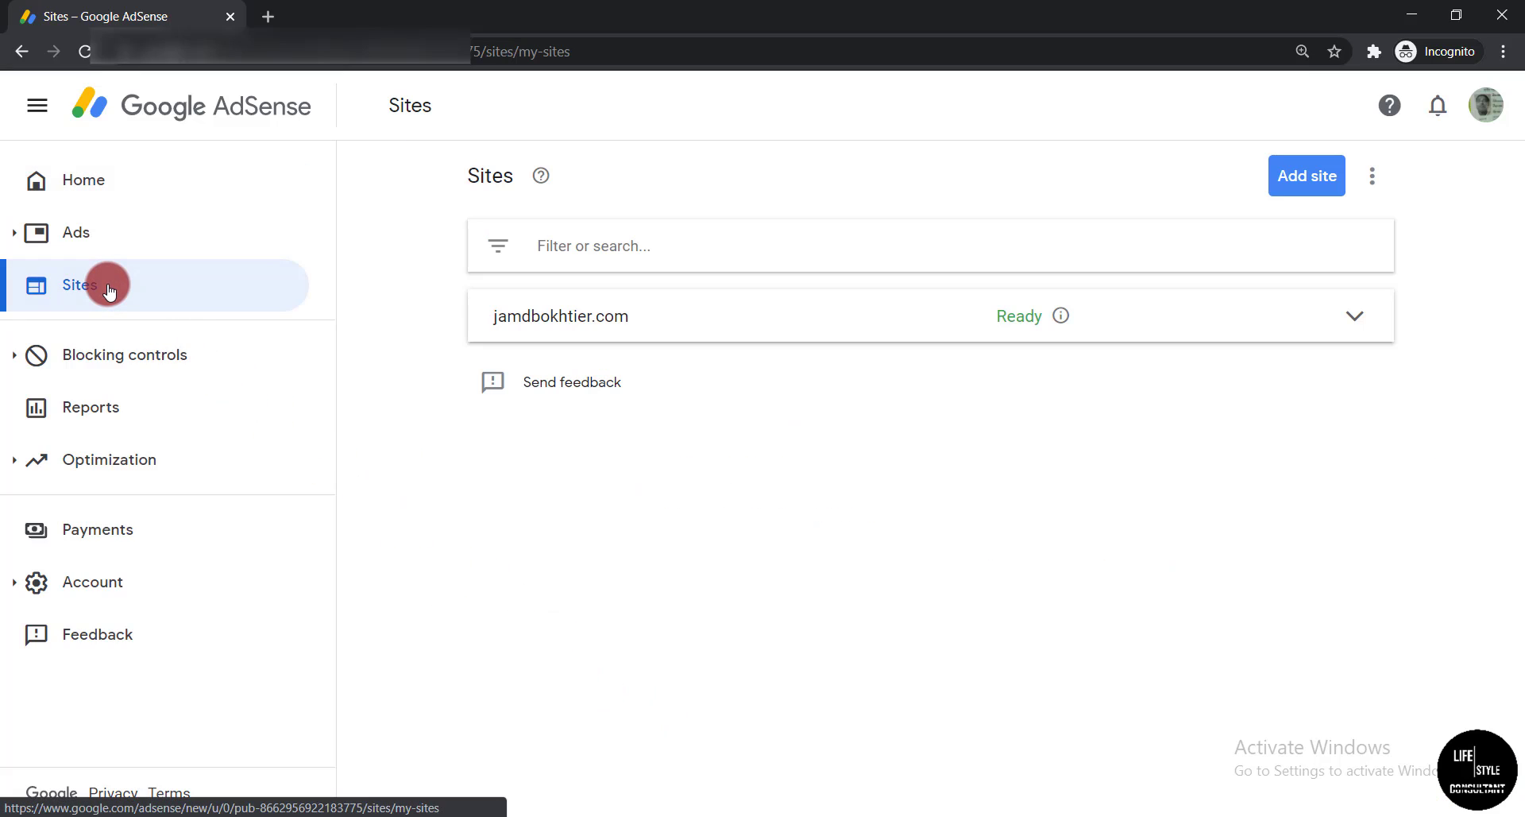
left_click(1311, 175)
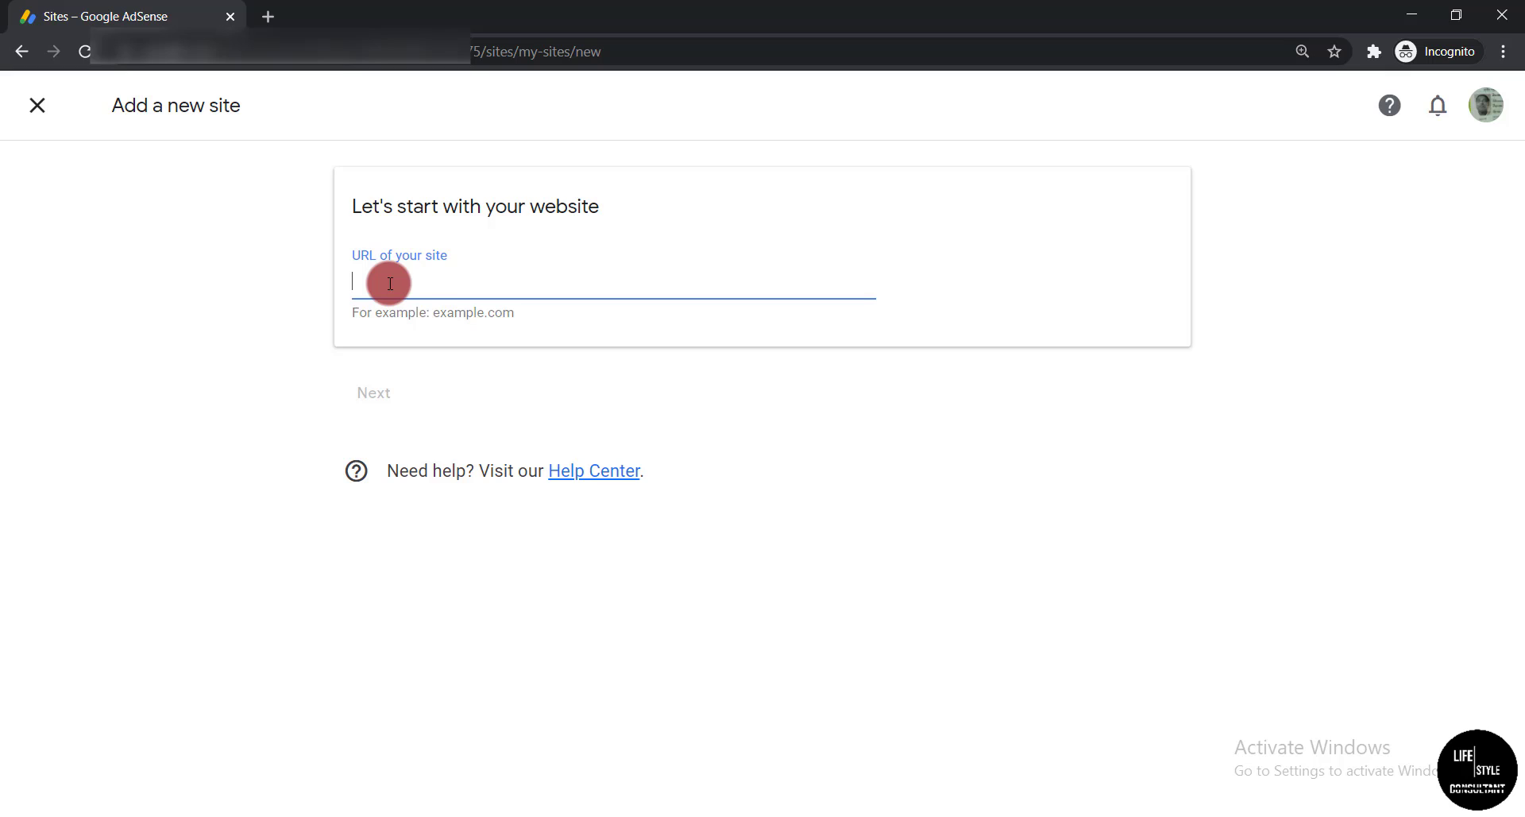
- Switch back to Blogger, view the live blog and copy its web address
mouse_move(624, 814)
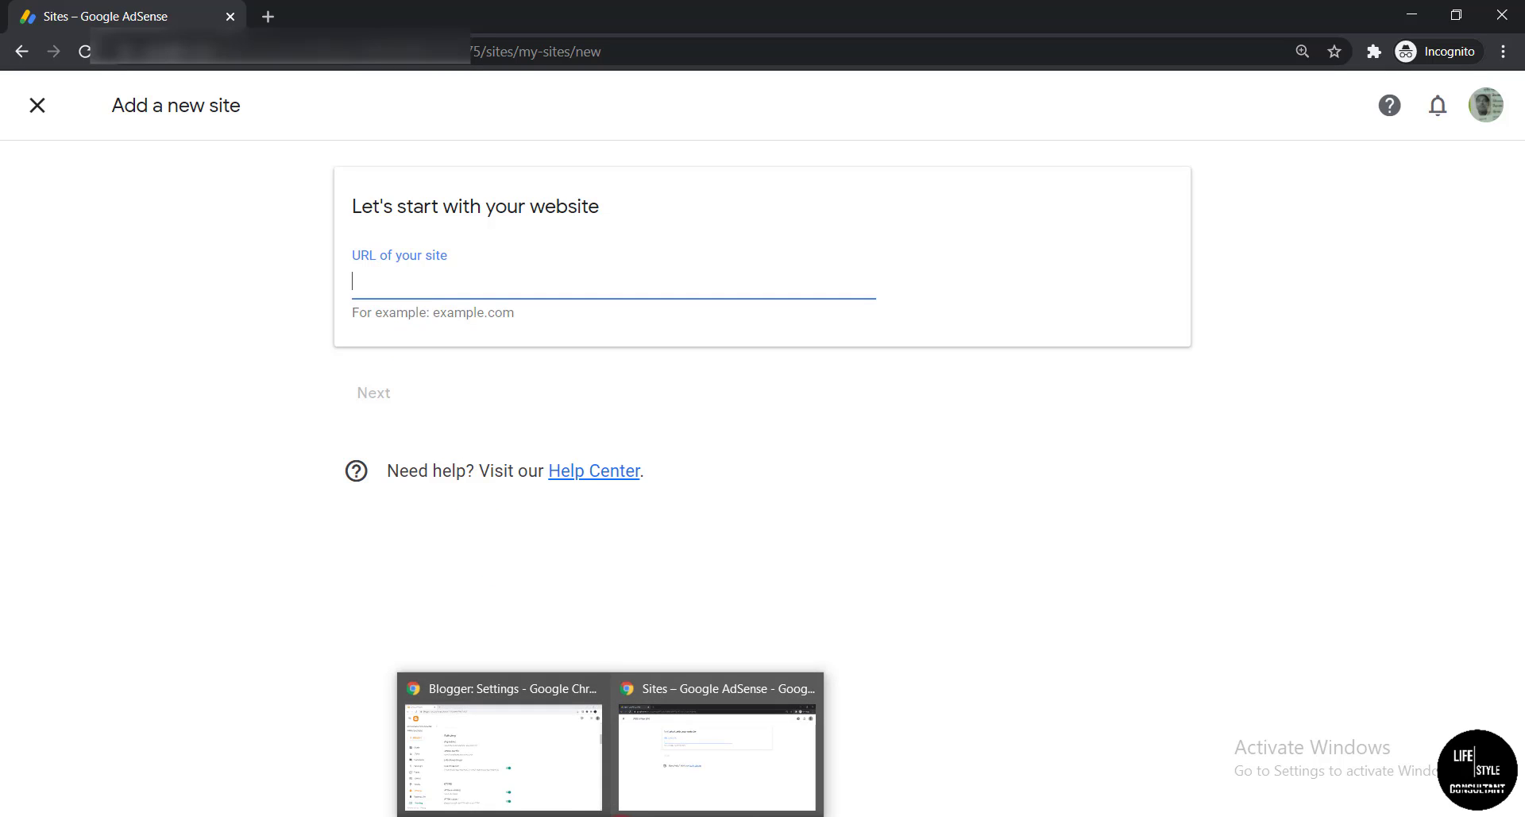
left_click(527, 759)
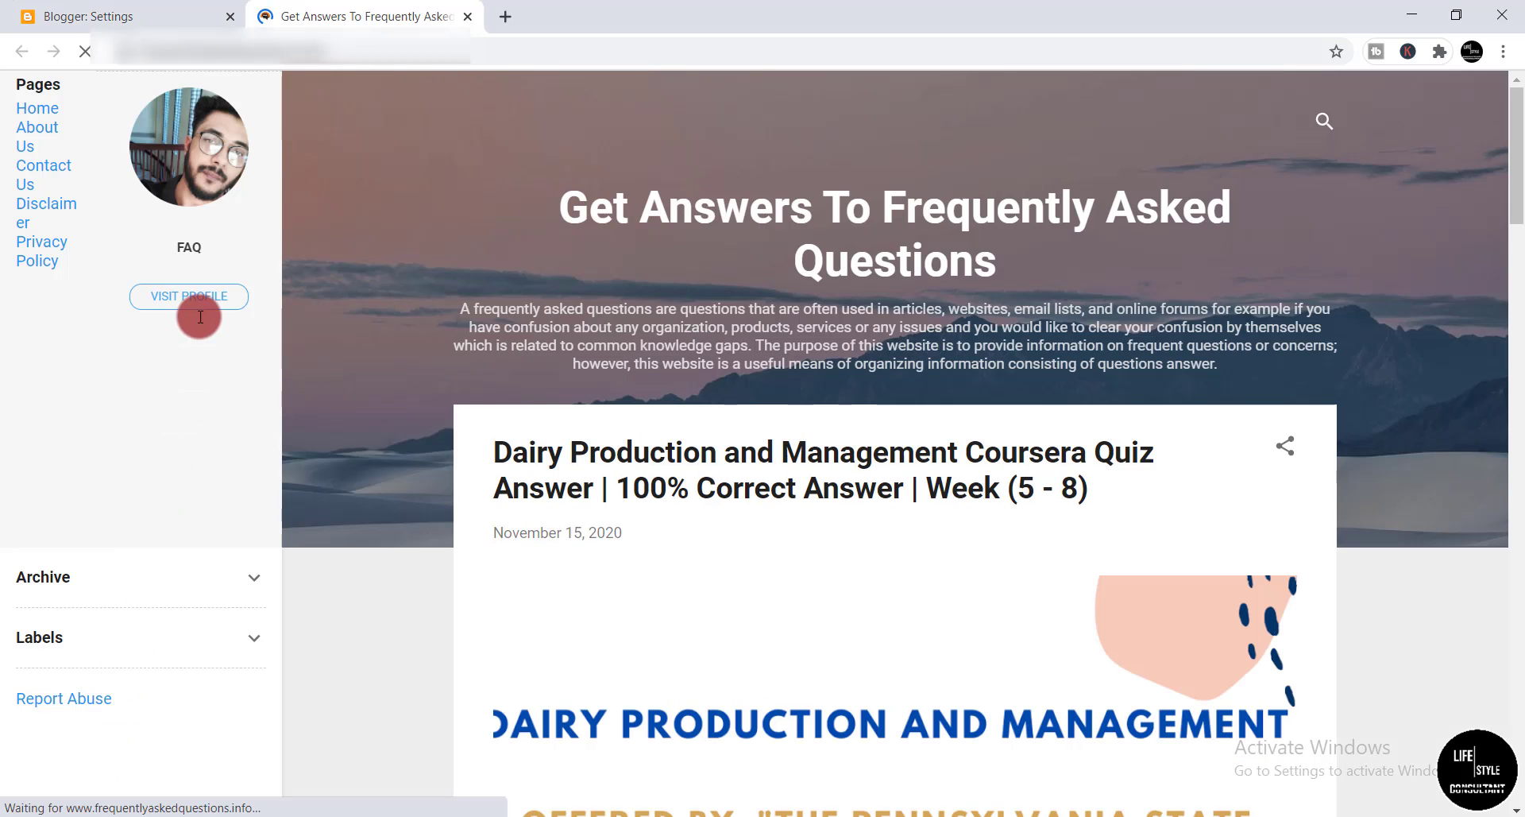
left_click(253, 51)
right_click(251, 51)
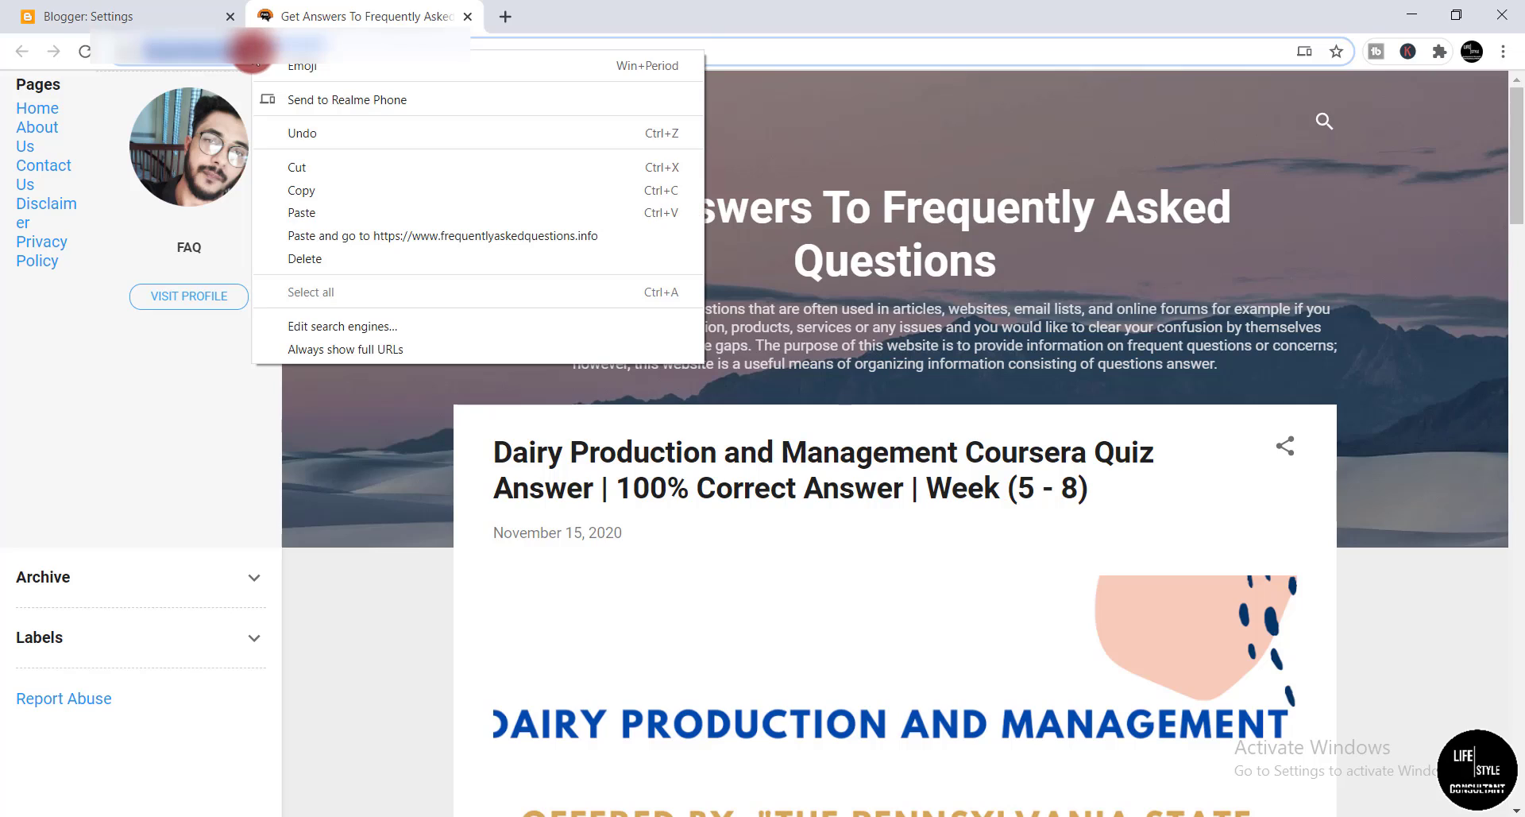
left_click(314, 190)
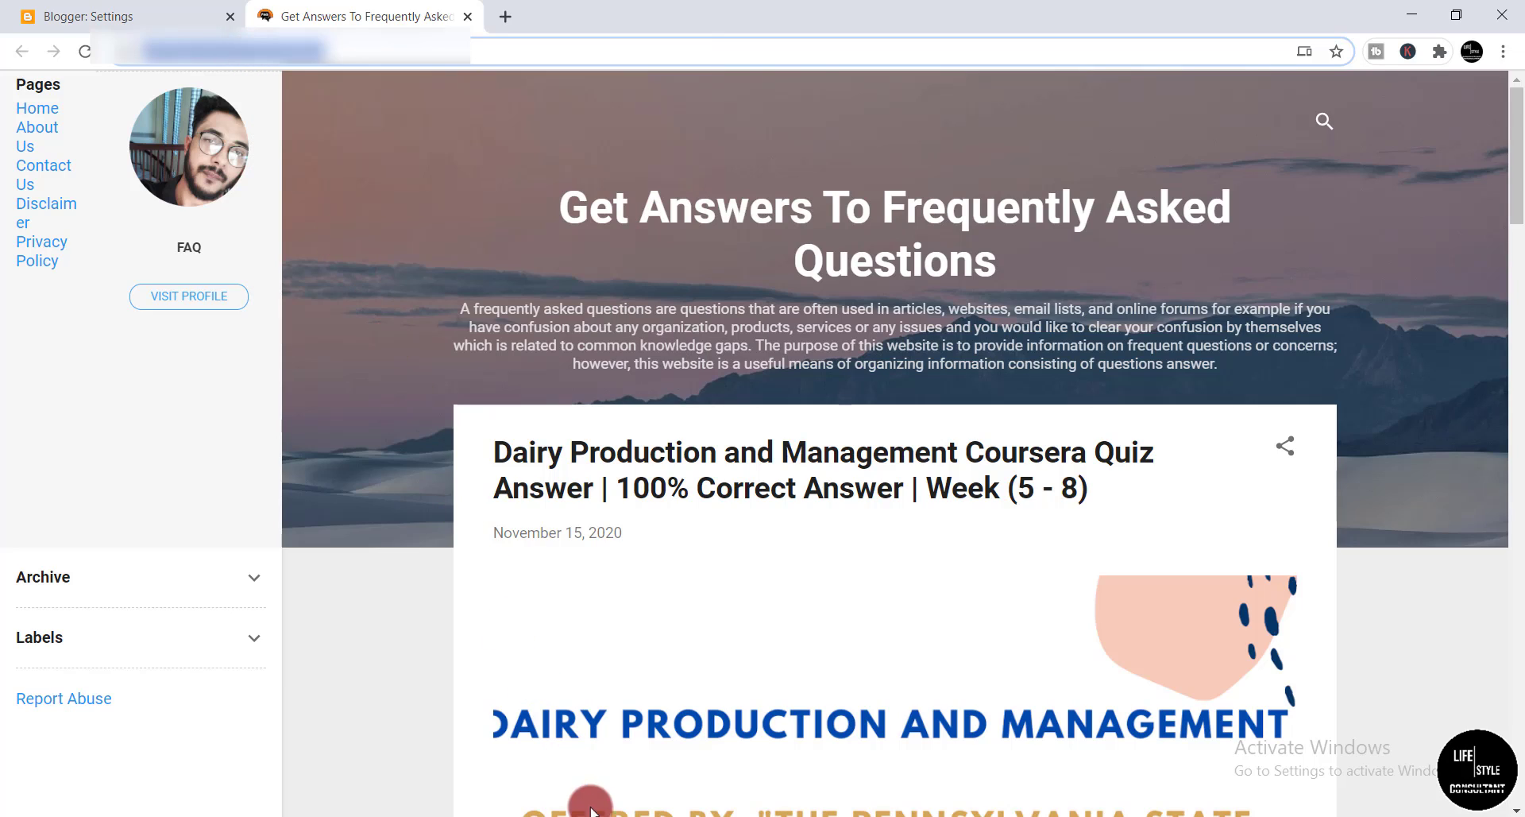
- Return to AdSense and paste the copied blog address as the URL of the new site
mouse_move(595, 816)
left_click(705, 745)
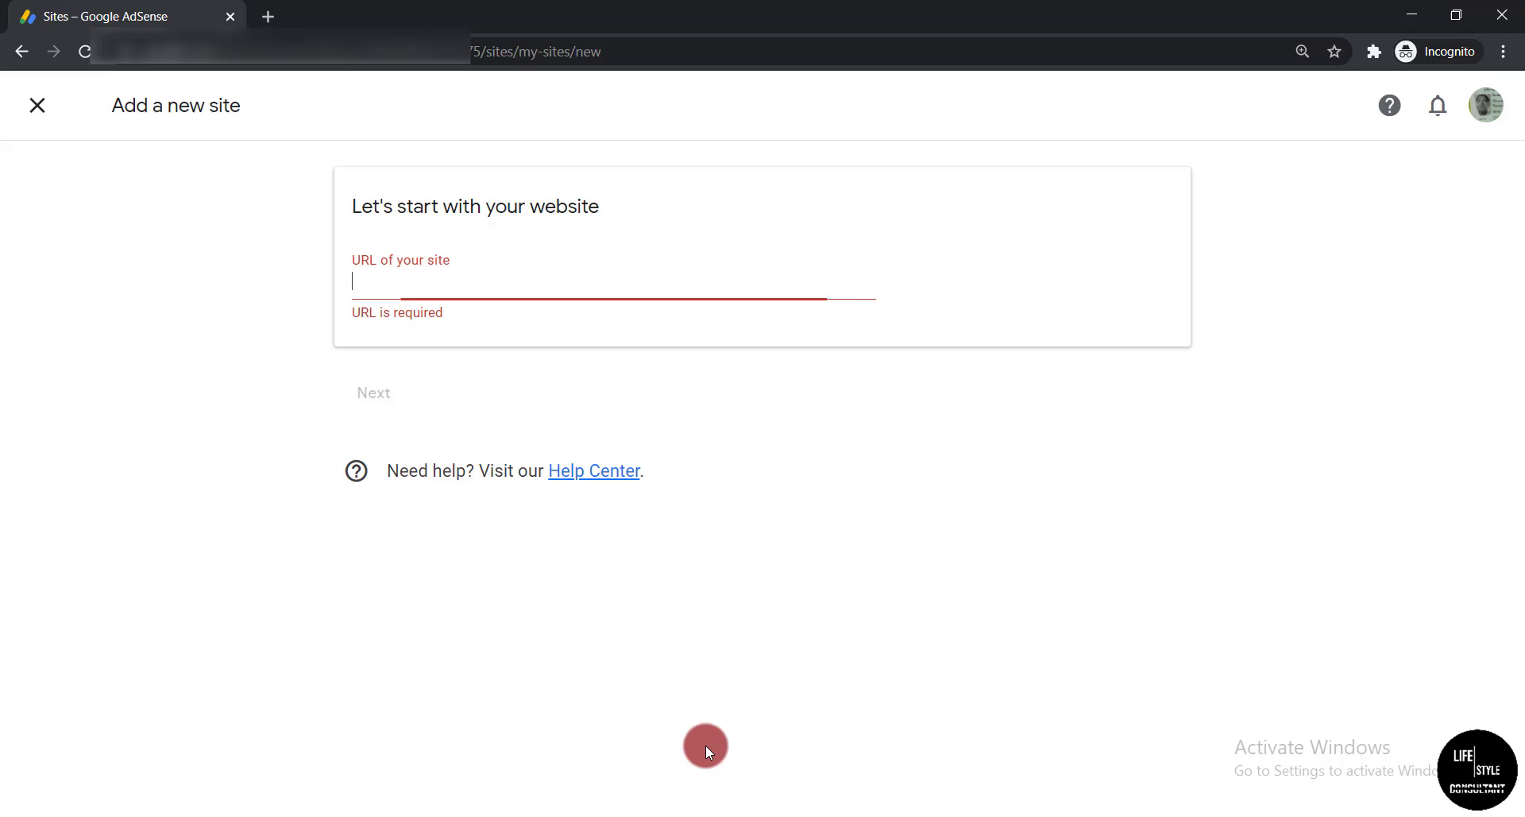
right_click(386, 286)
left_click(449, 433)
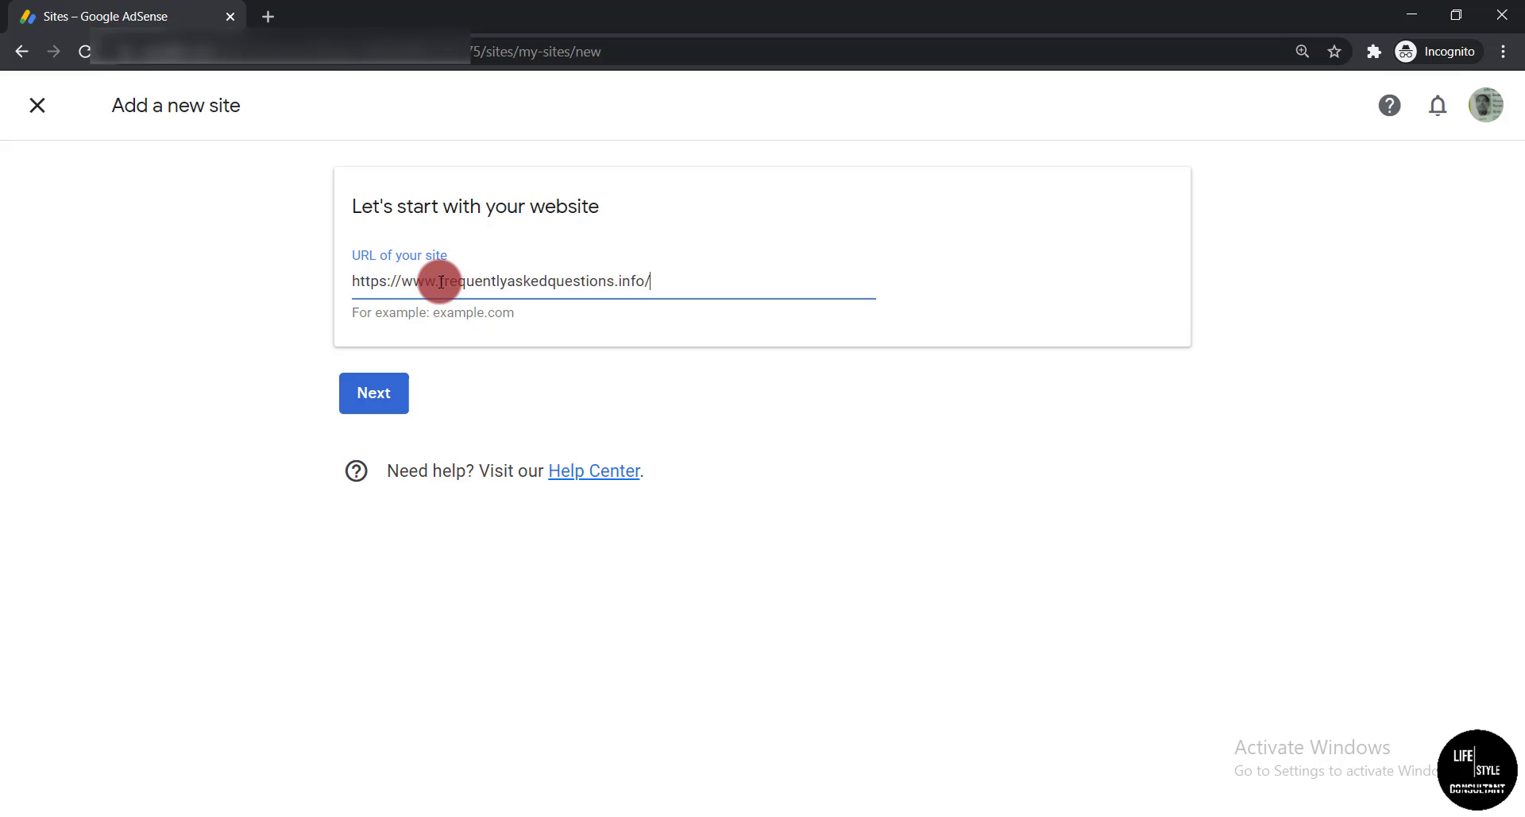
left_click_drag(439, 282, 358, 275)
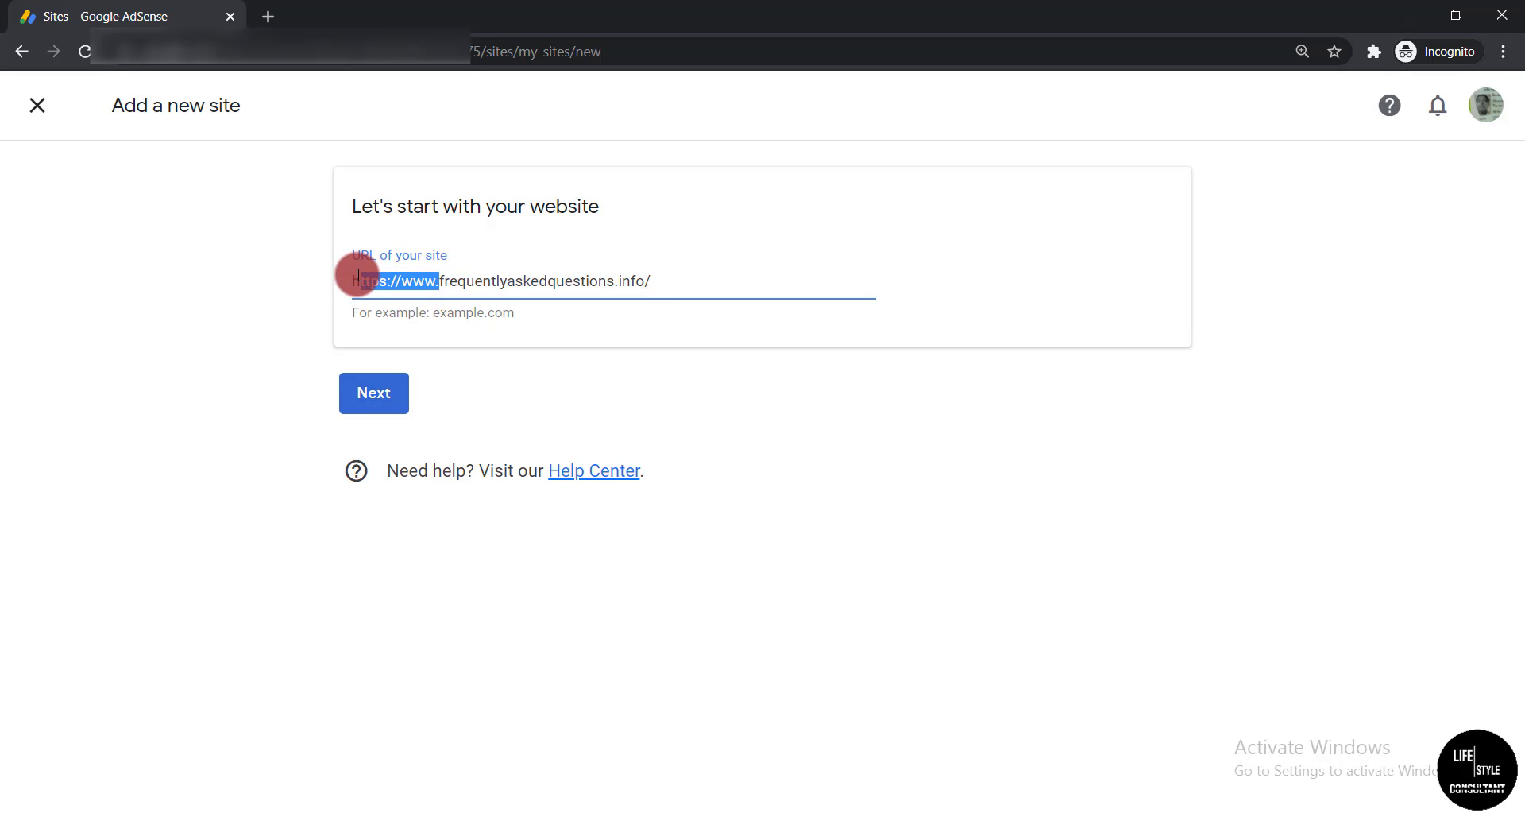
key("BackSpace")
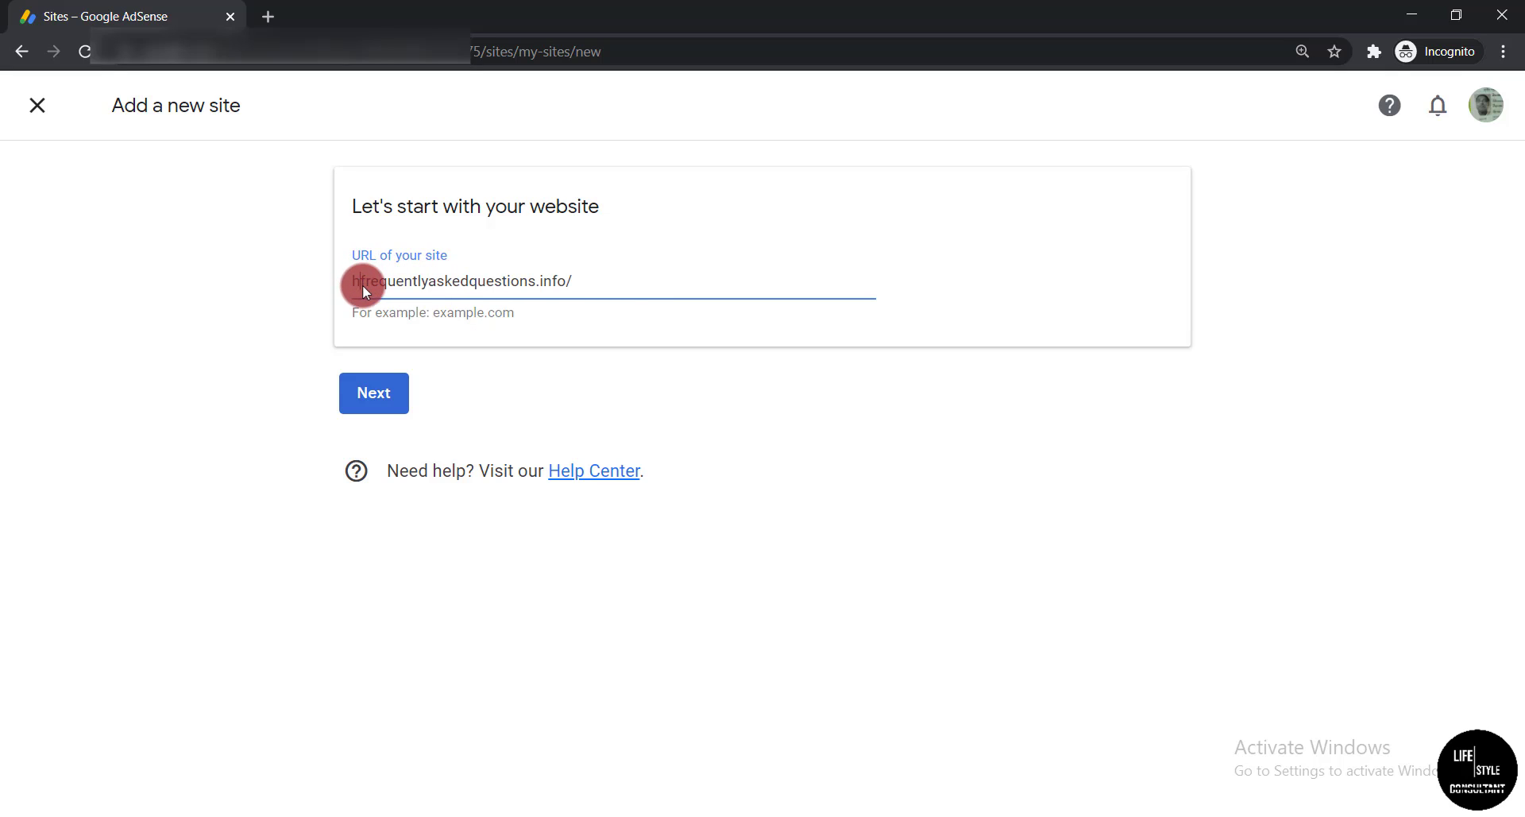
key("BackSpace")
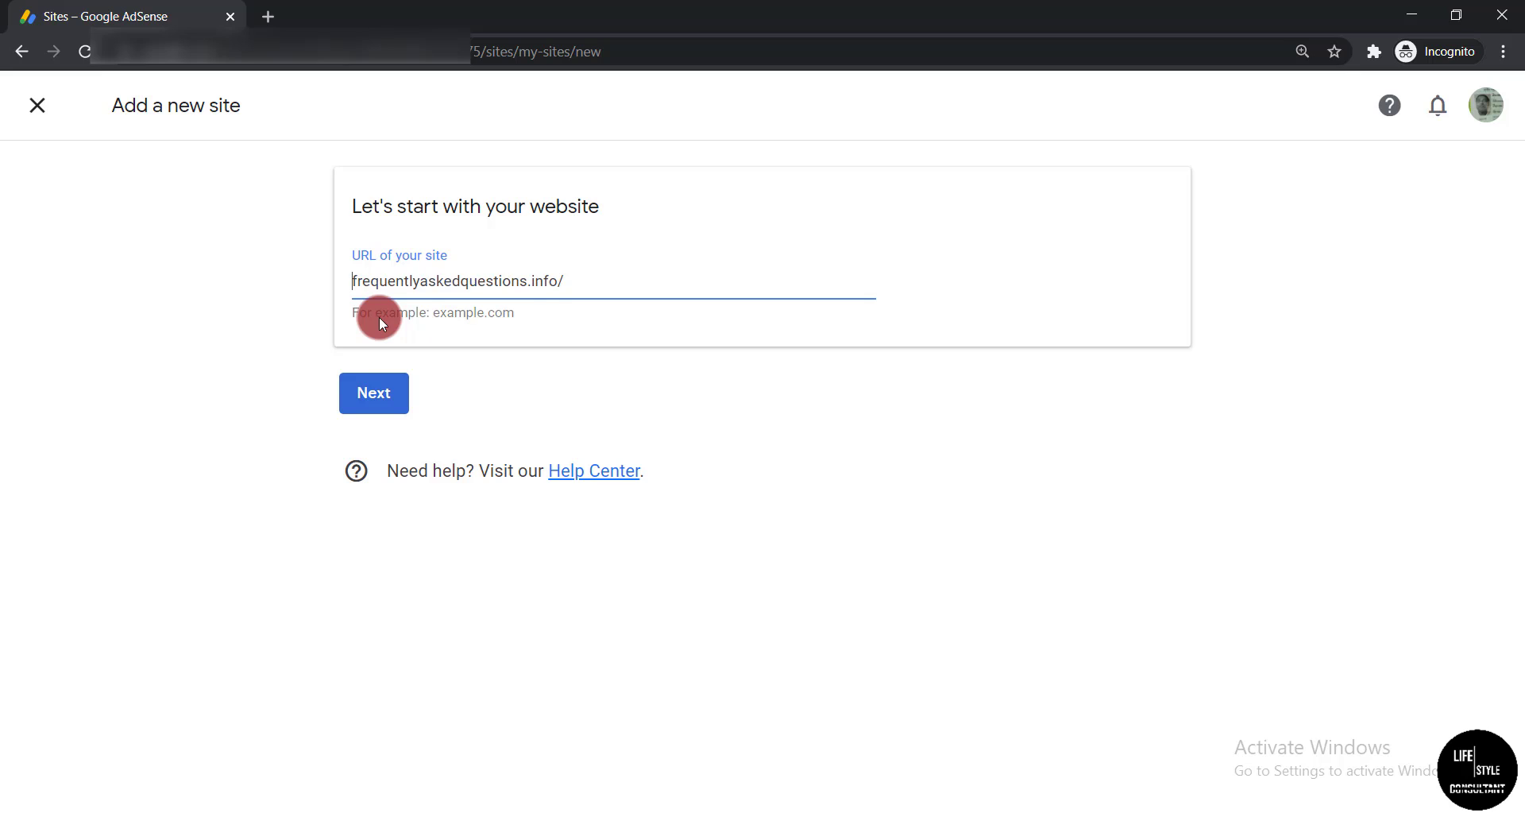
left_click(576, 281)
key("BackSpace")
- Continue to the site connection page and copy the AdSense code
left_click(382, 397)
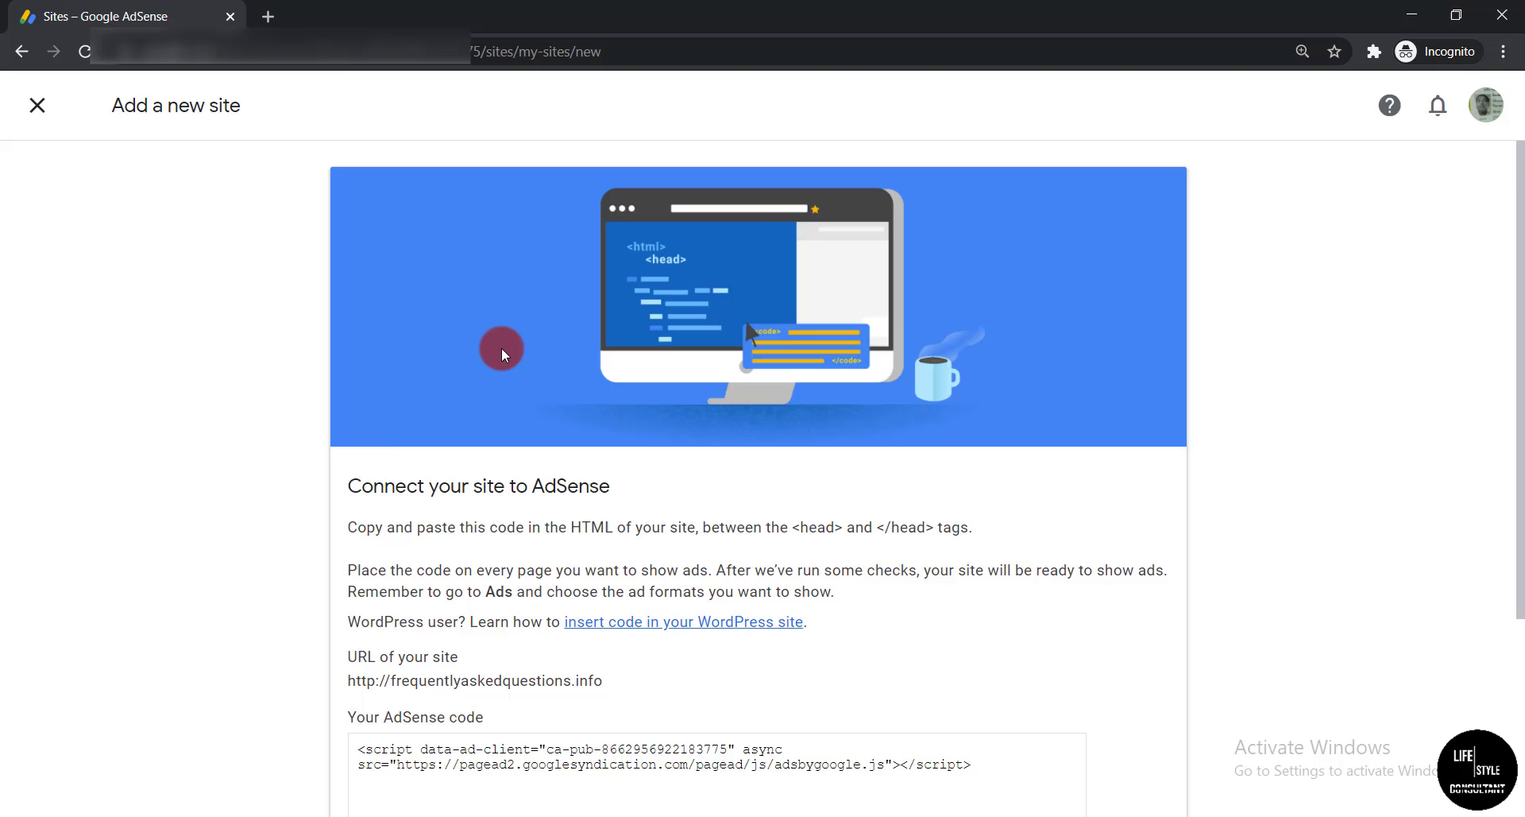
scroll(502, 346, "down", 3)
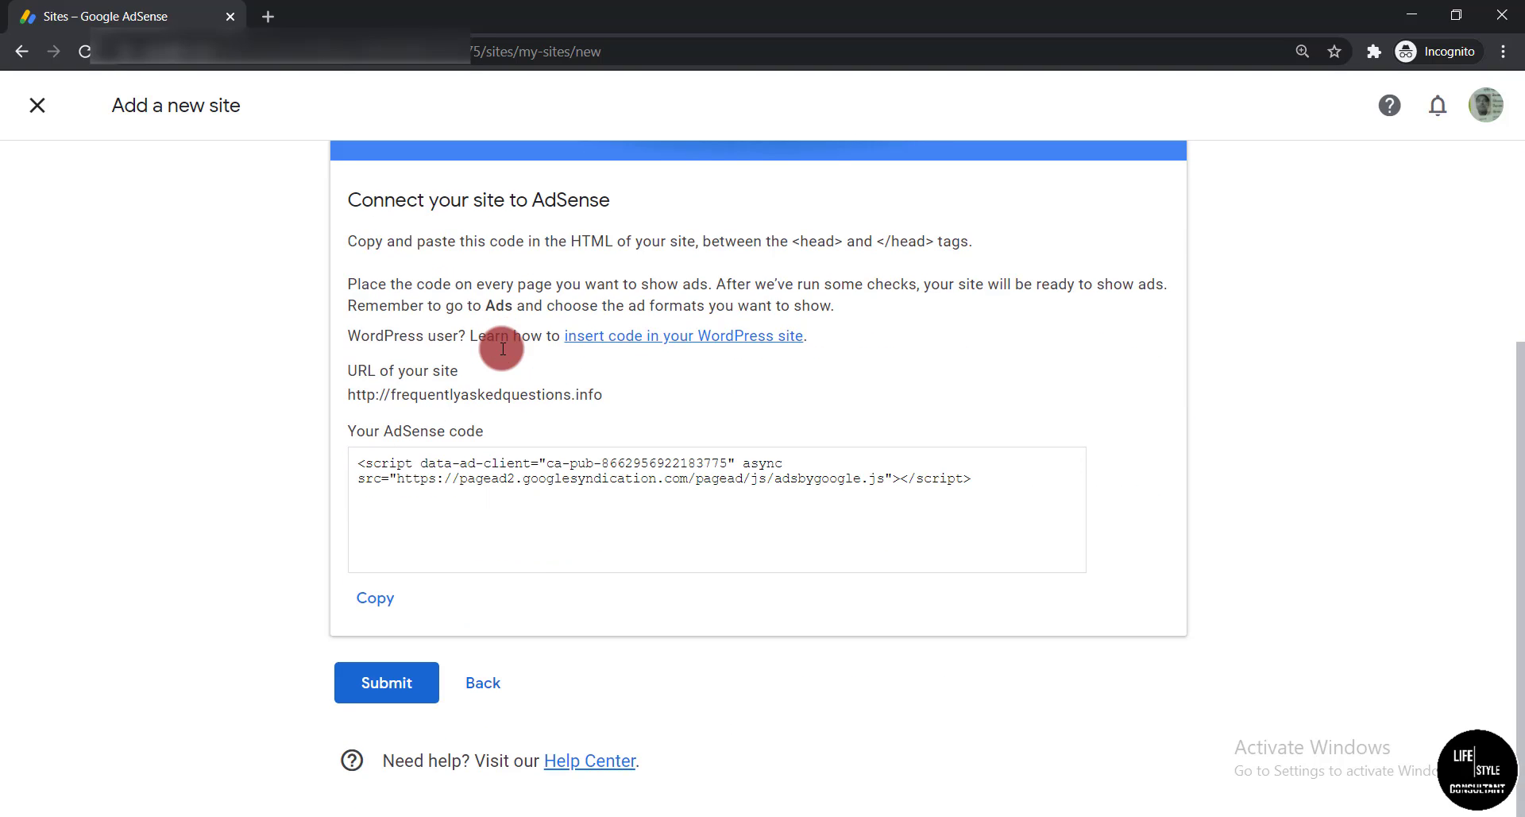
left_click(376, 598)
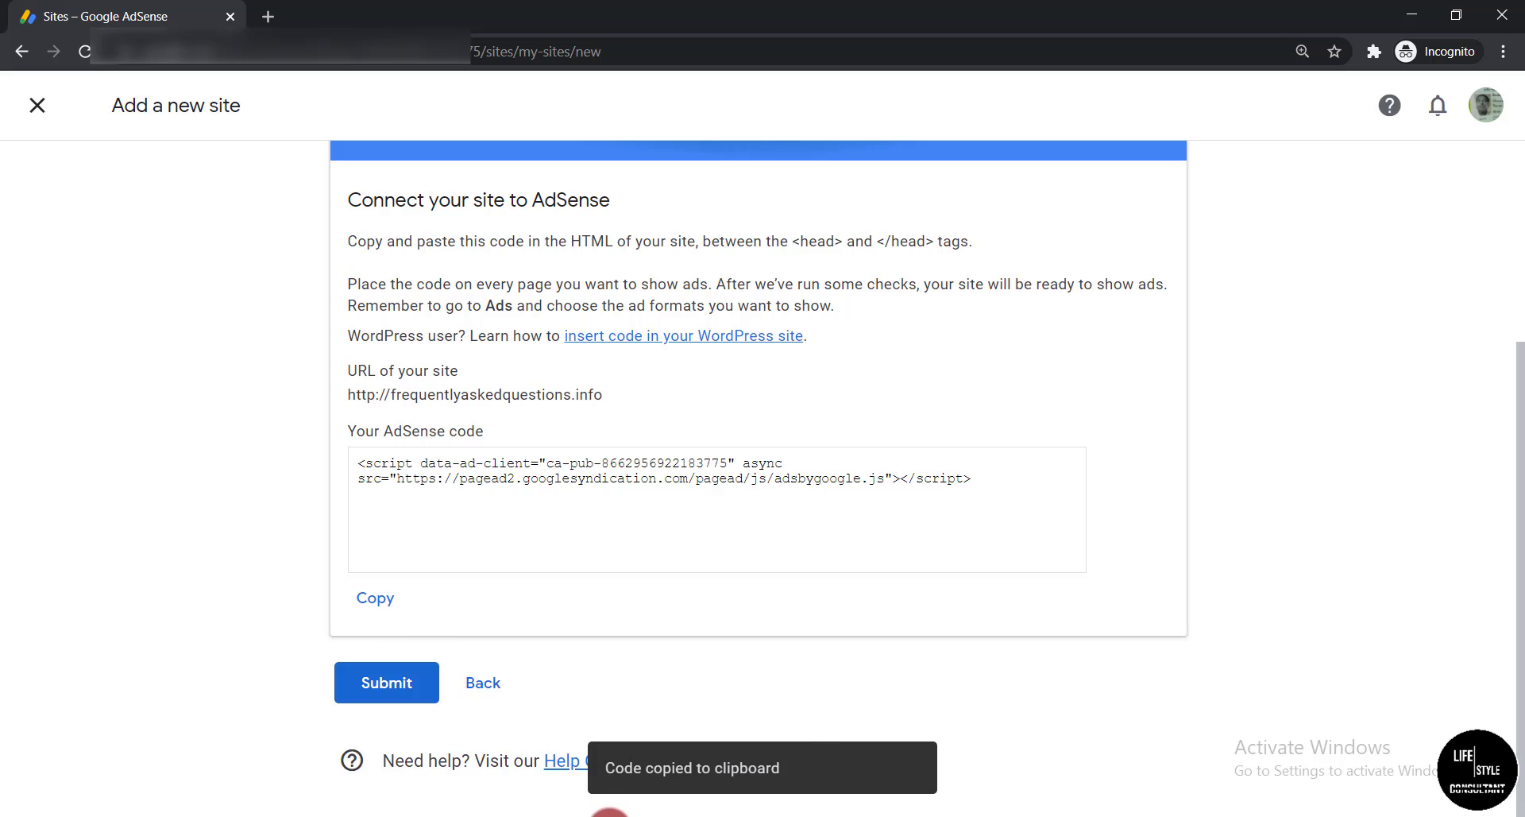
- Switch to Blogger and open the blog theme's HTML for editing
mouse_move(610, 815)
left_click(496, 761)
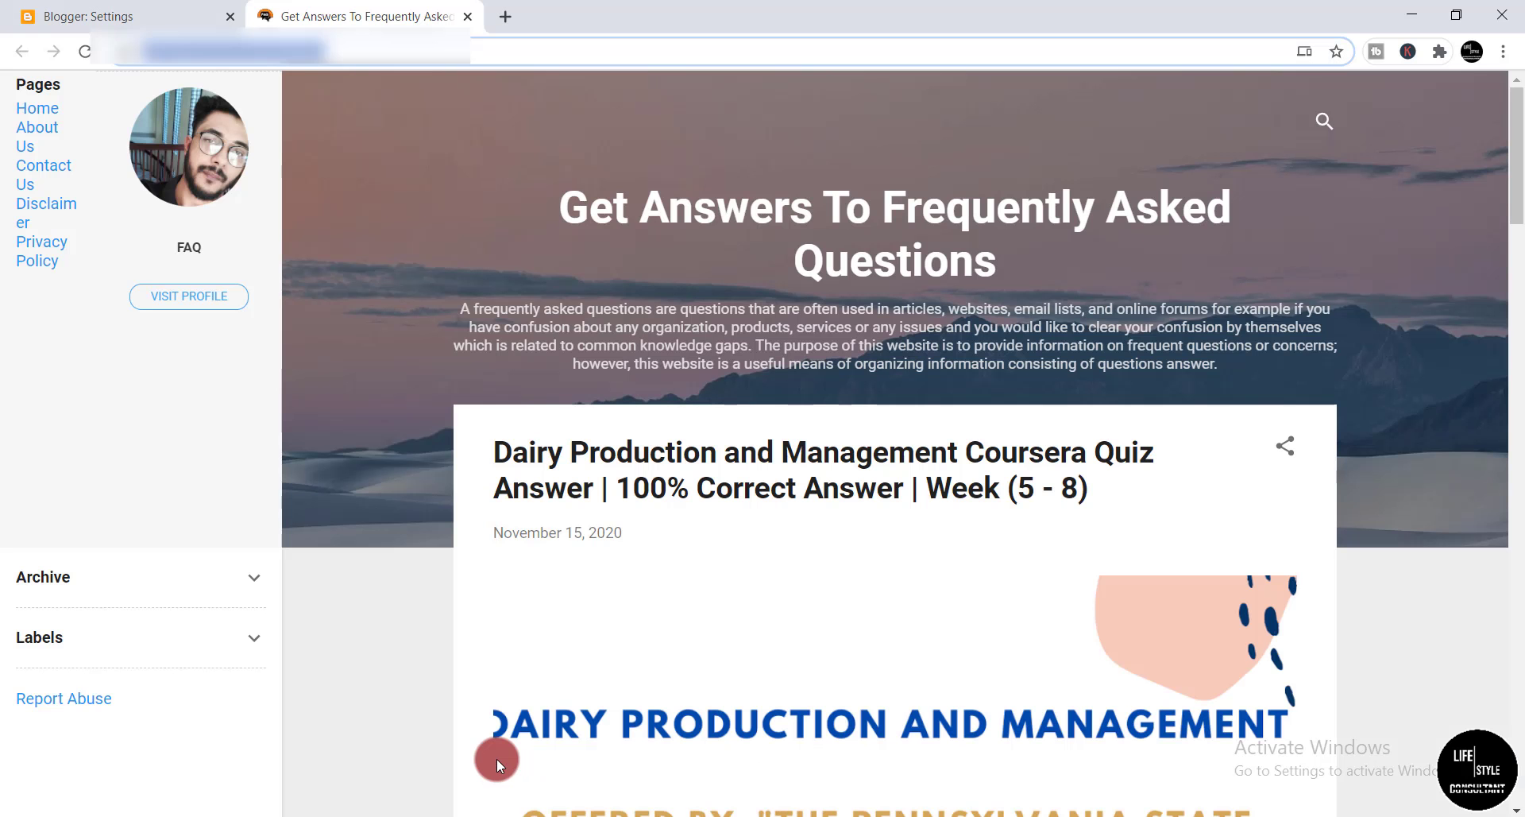
left_click(111, 23)
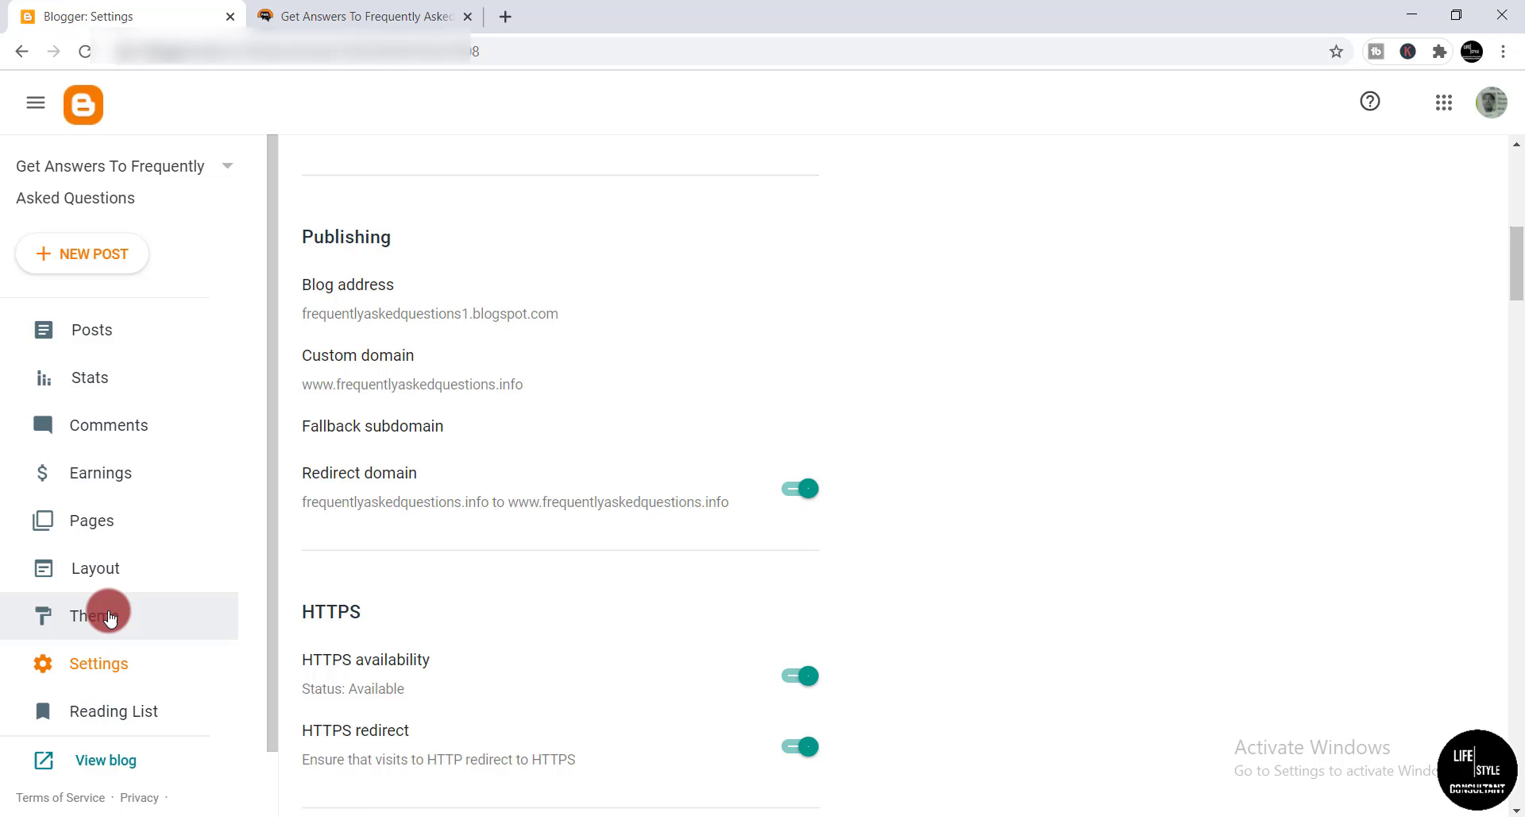
left_click(110, 618)
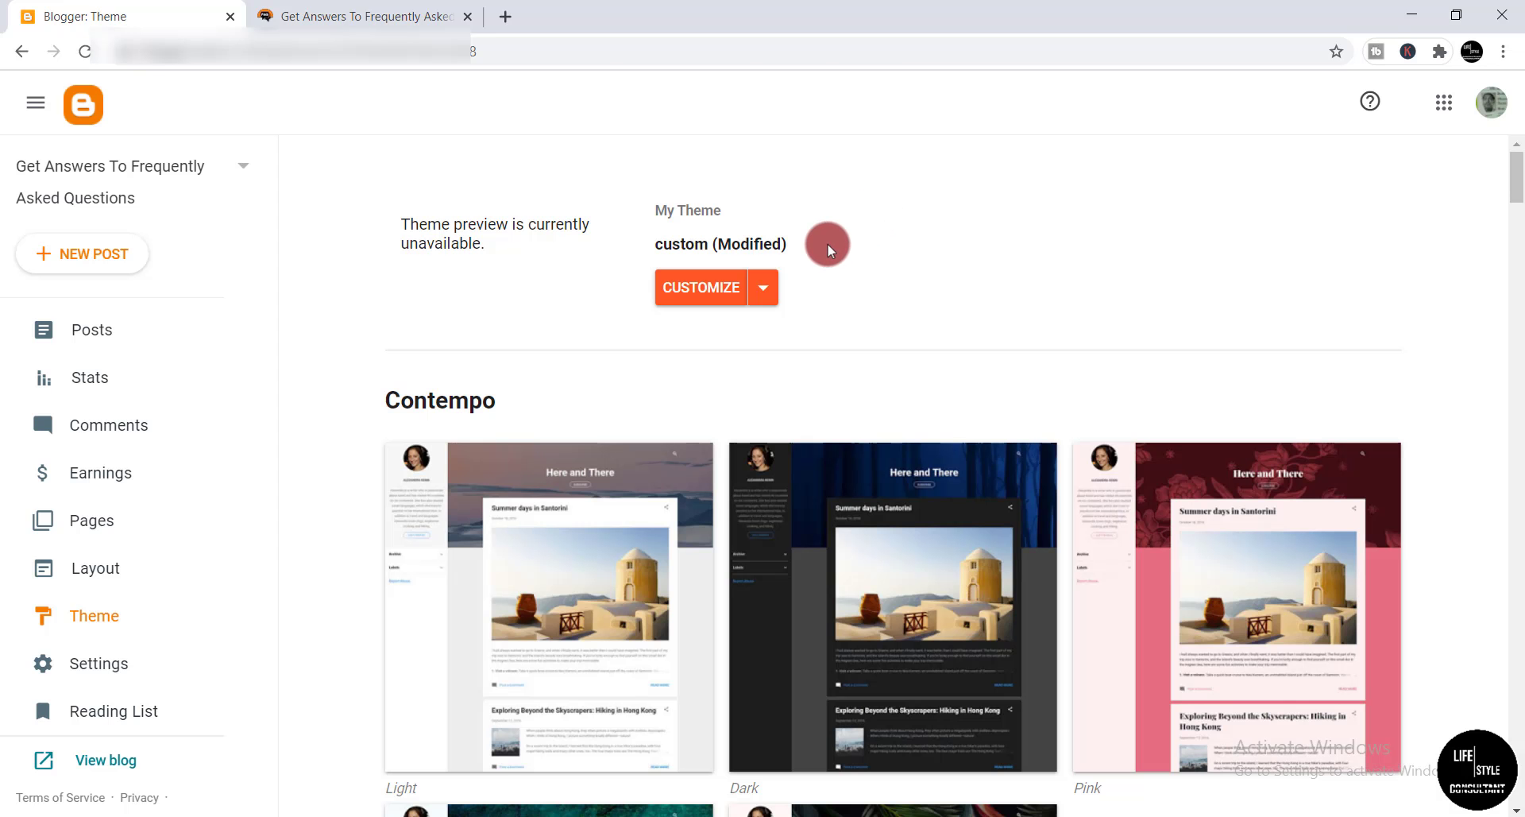
left_click(765, 296)
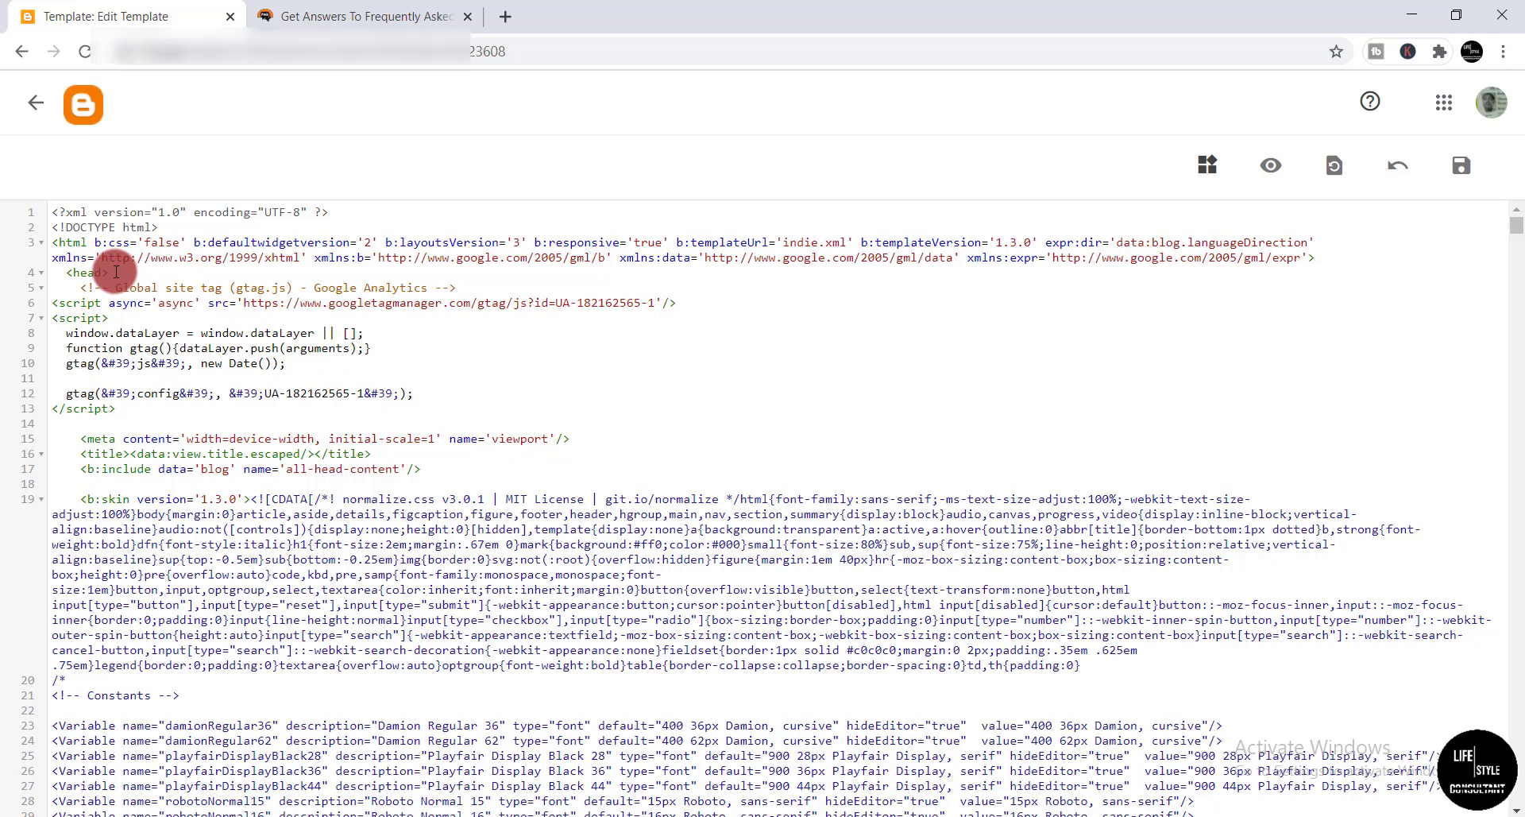
- Paste the AdSense code on a new line directly below the opening <head> tag and save the theme
mouse_move(114, 271)
left_mouse_down()
mouse_move(70, 272)
mouse_move(129, 275)
left_mouse_up()
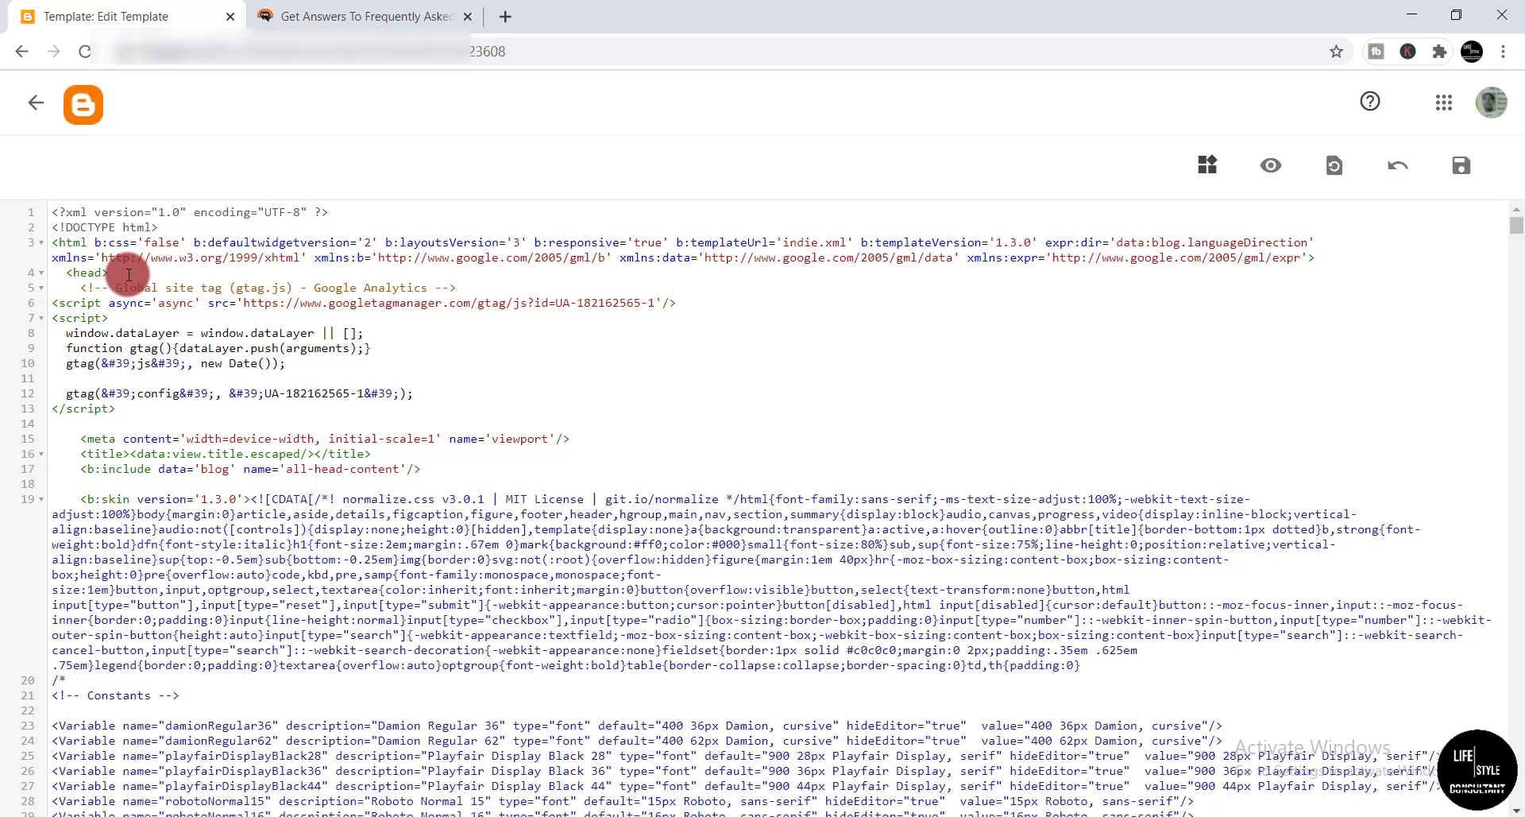
key("Return")
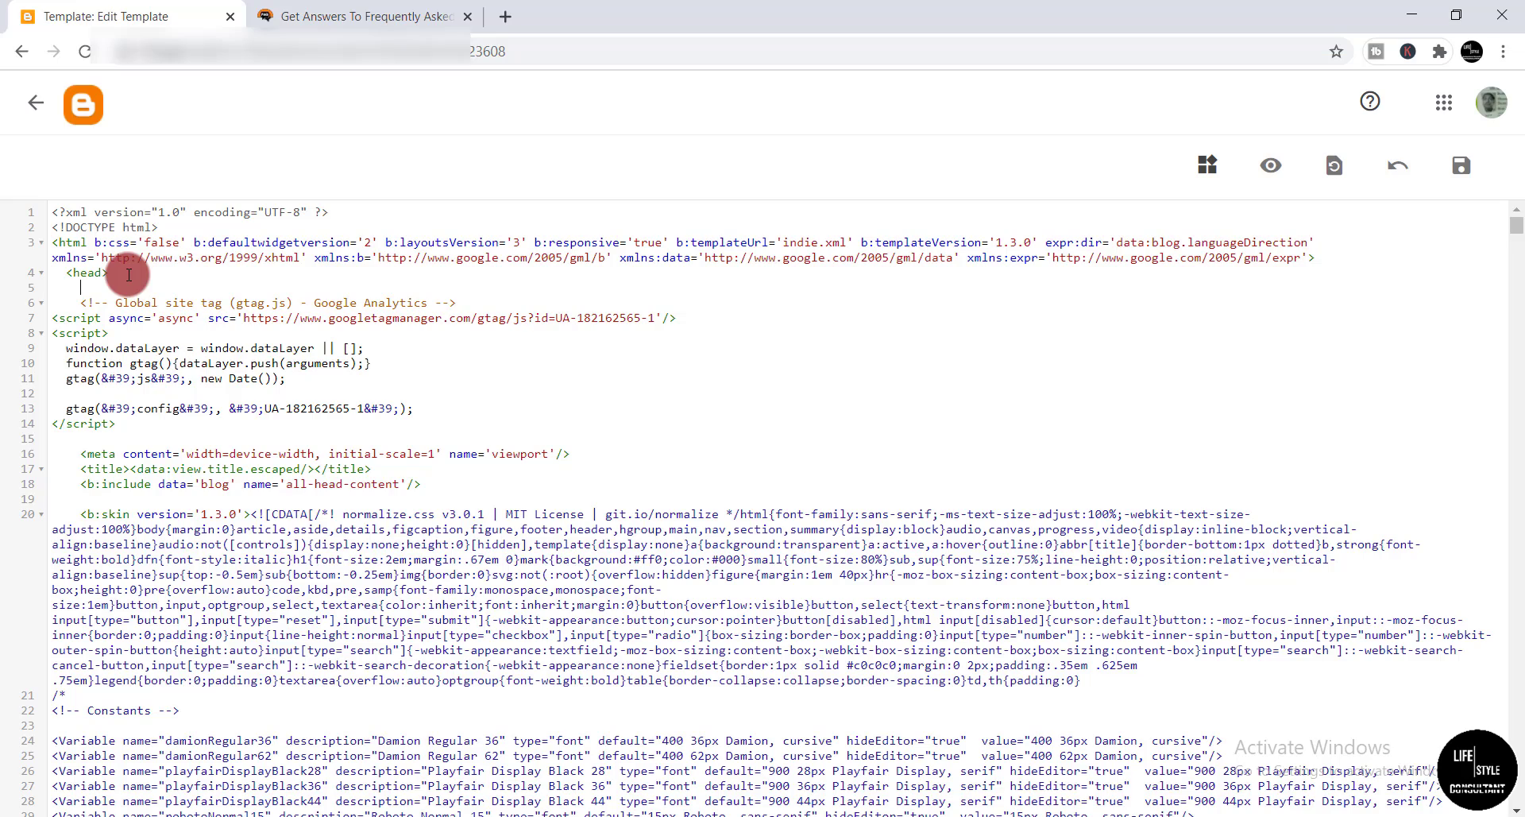
key("ctrl+v")
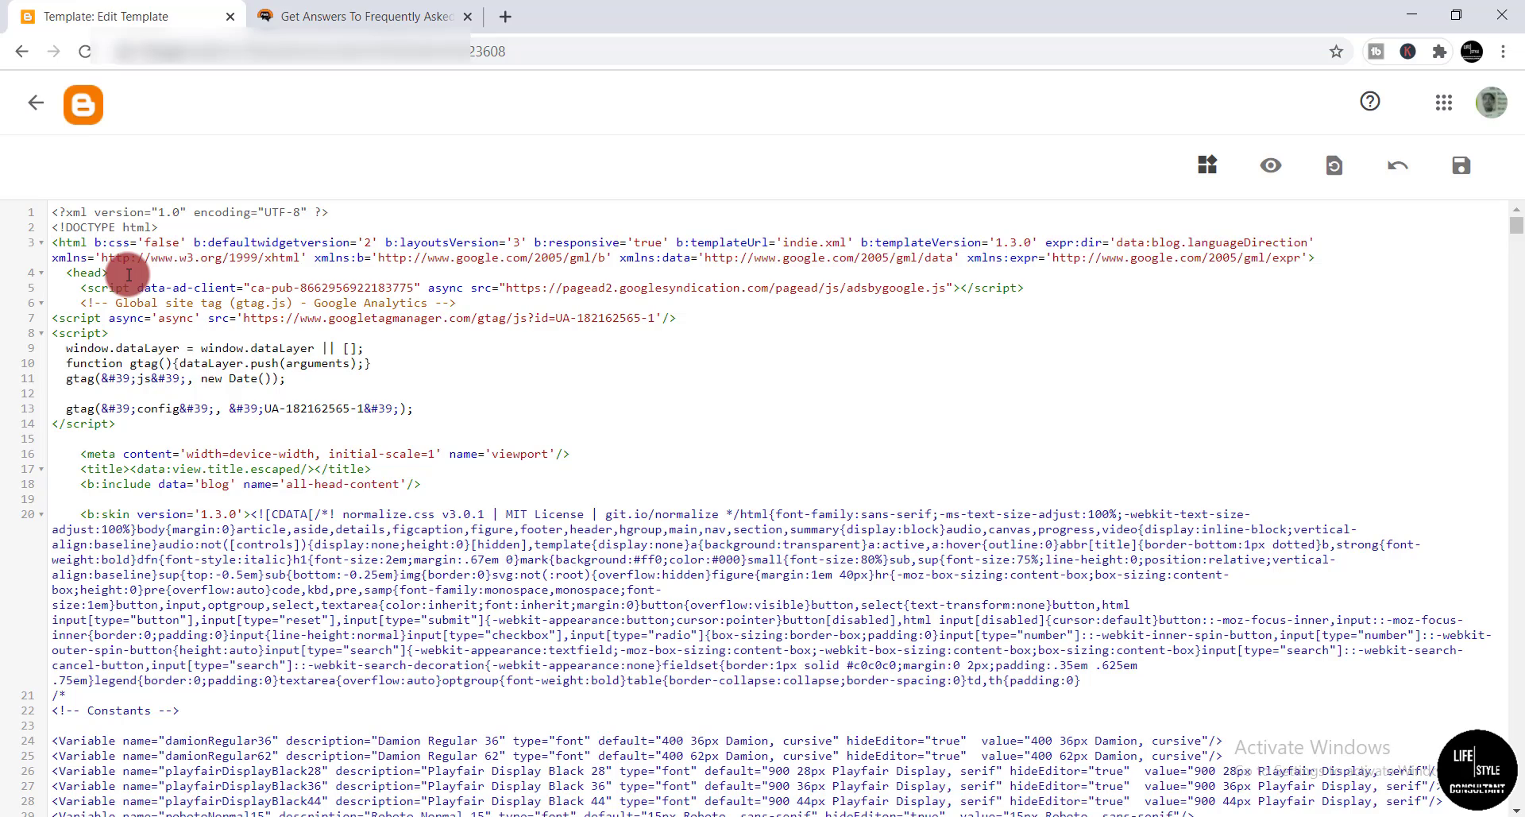
left_click_drag(1024, 287, 84, 286)
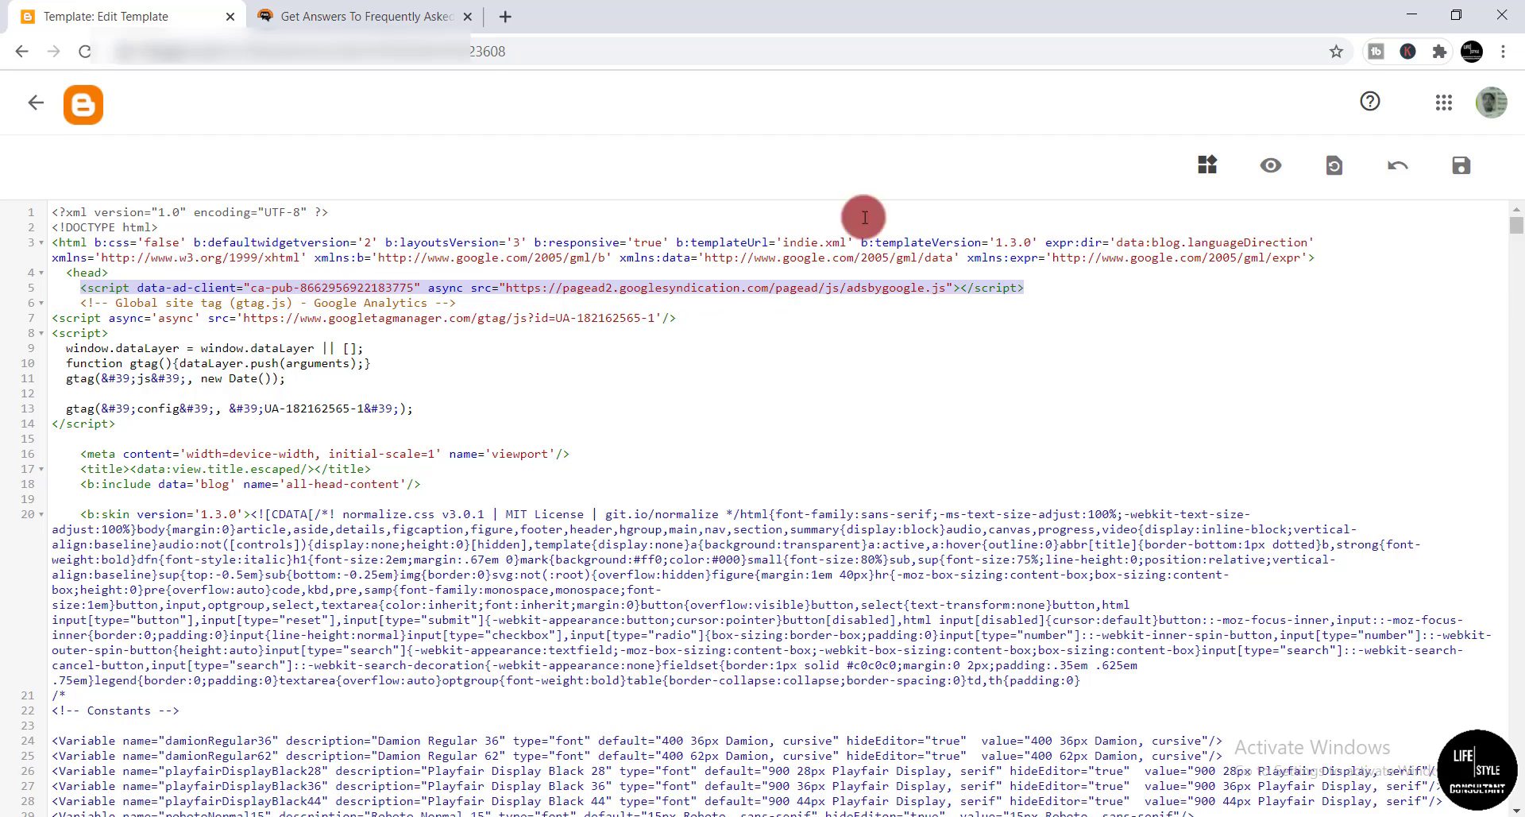
left_click(1465, 169)
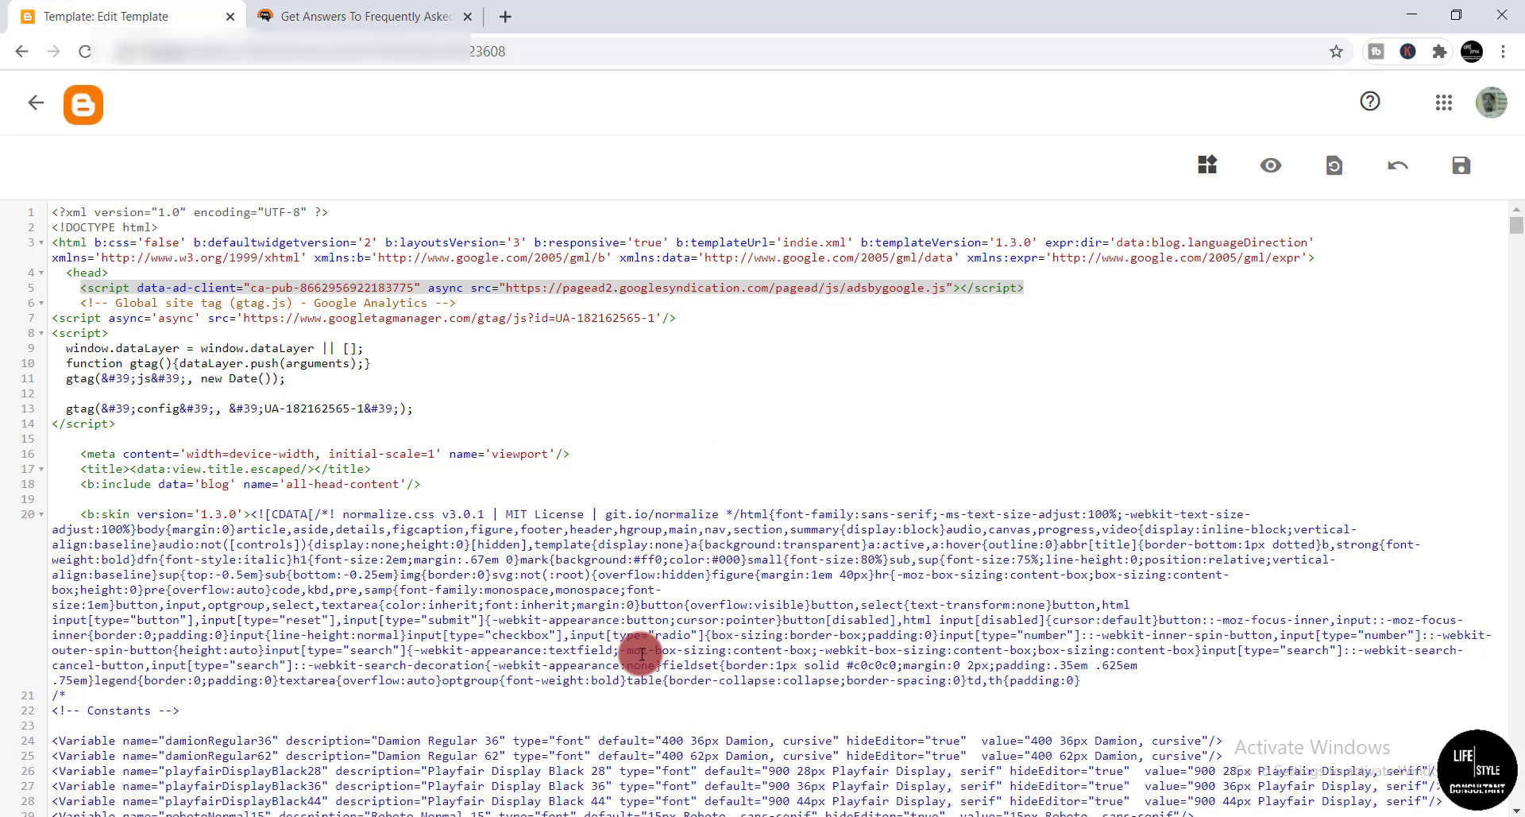
- Switch back to AdSense and submit frequentlyaskedquestions.info for review
mouse_move(612, 812)
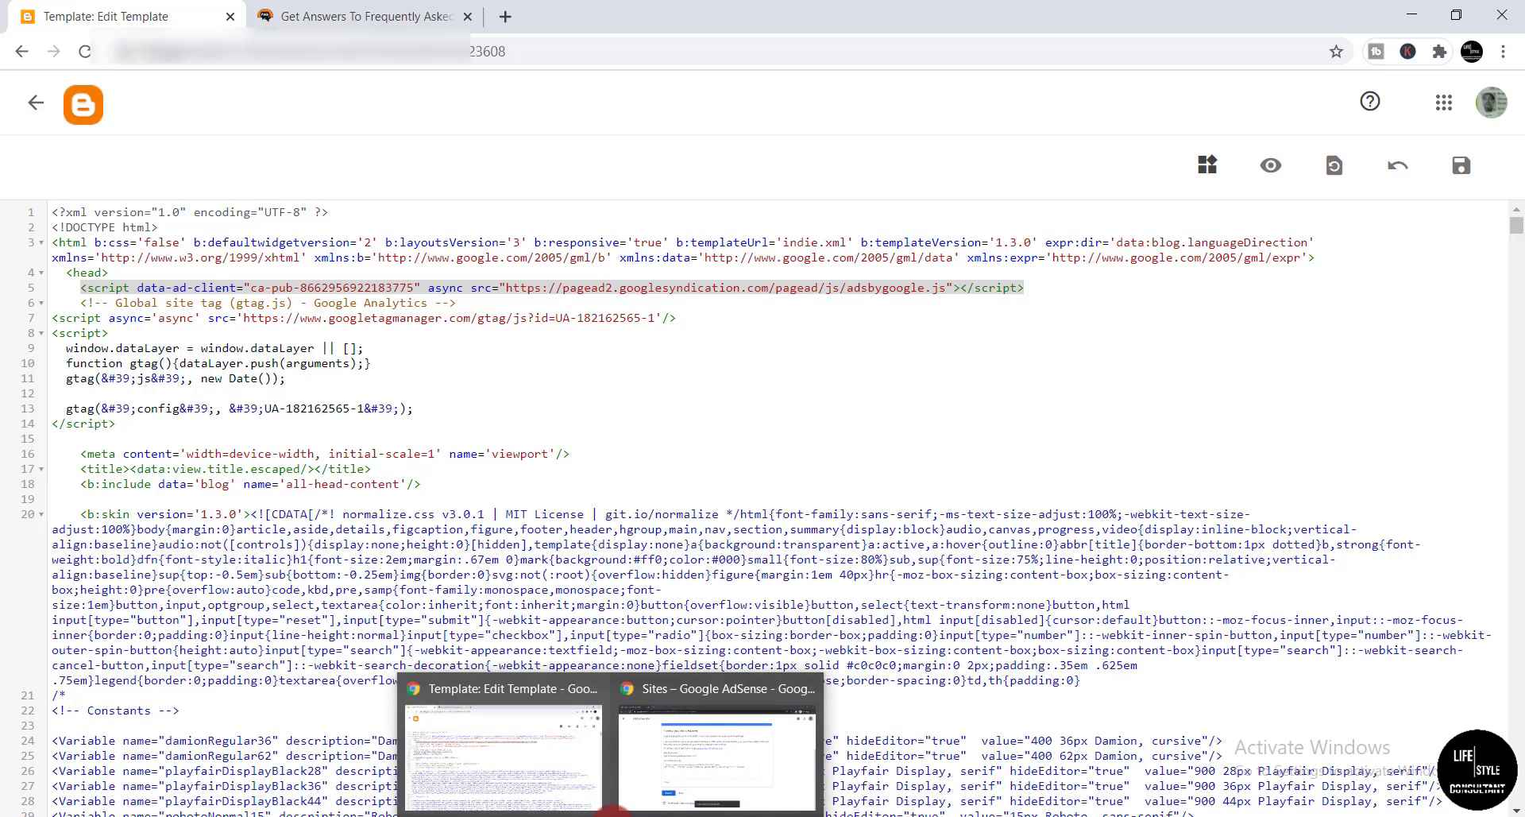
left_click(683, 719)
left_click(389, 685)
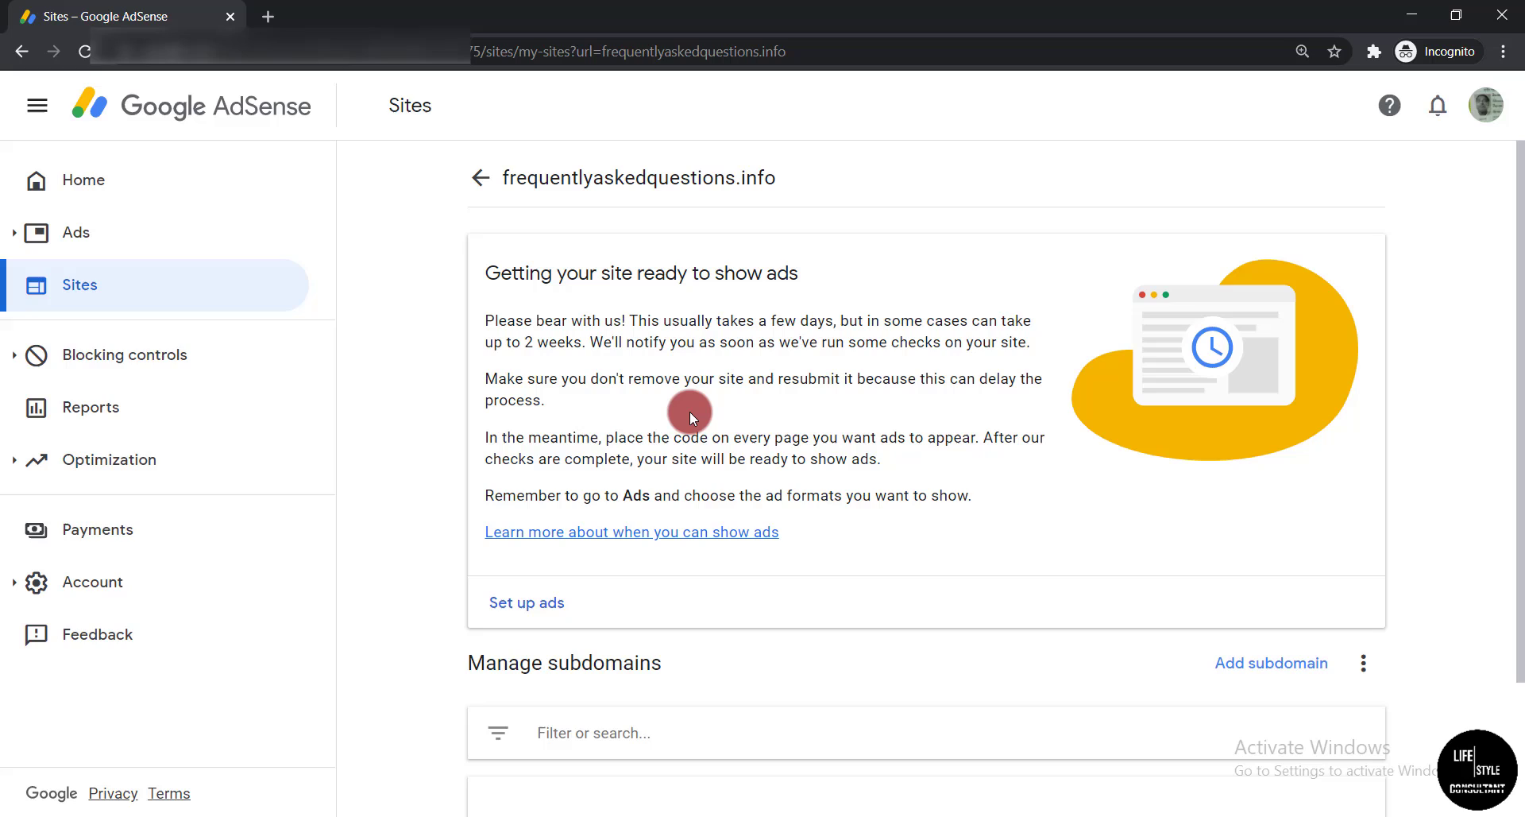
scroll(690, 412, "down", 2)
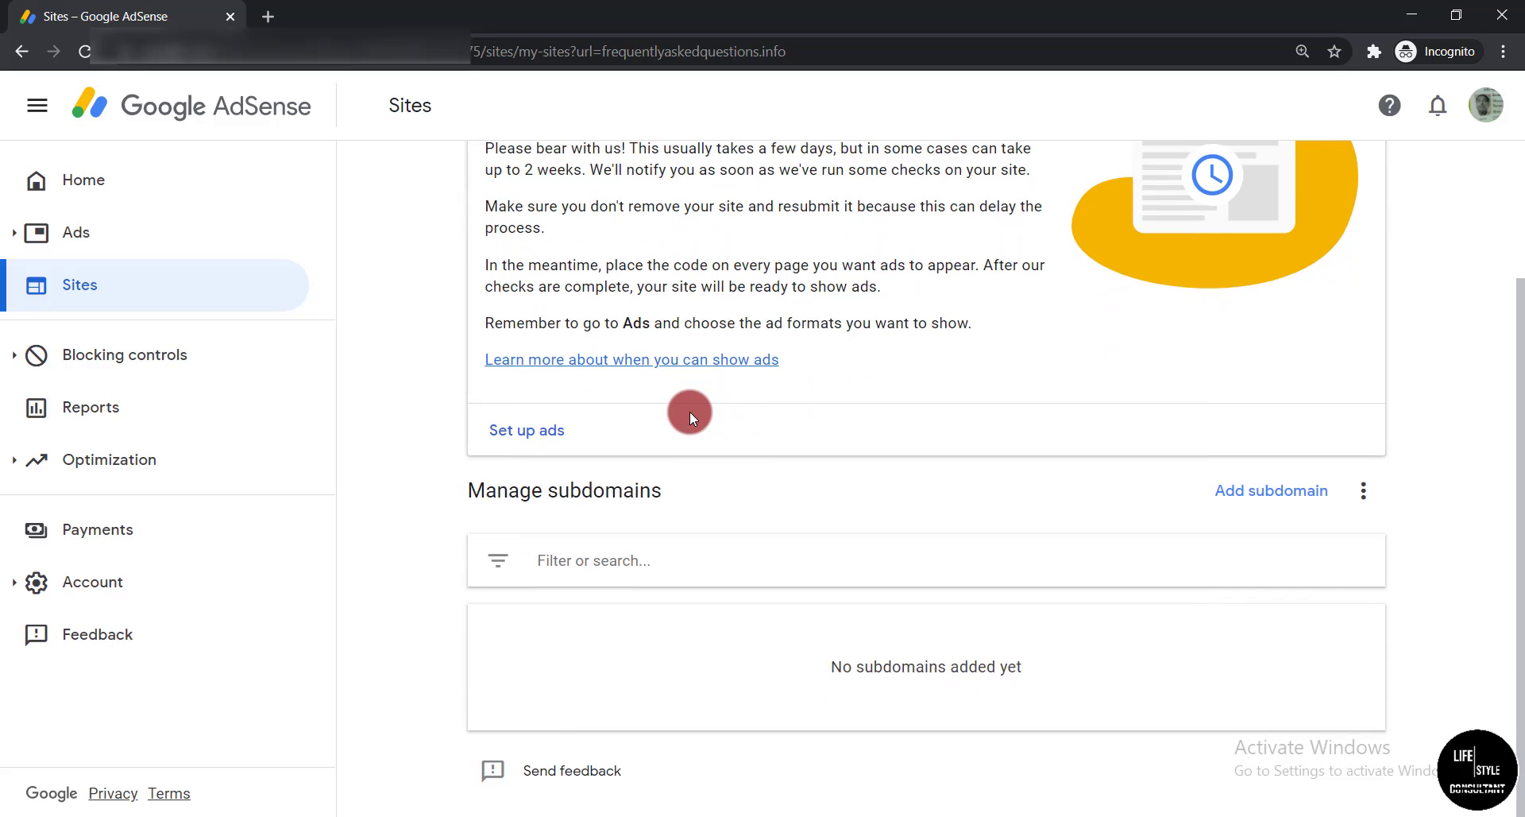